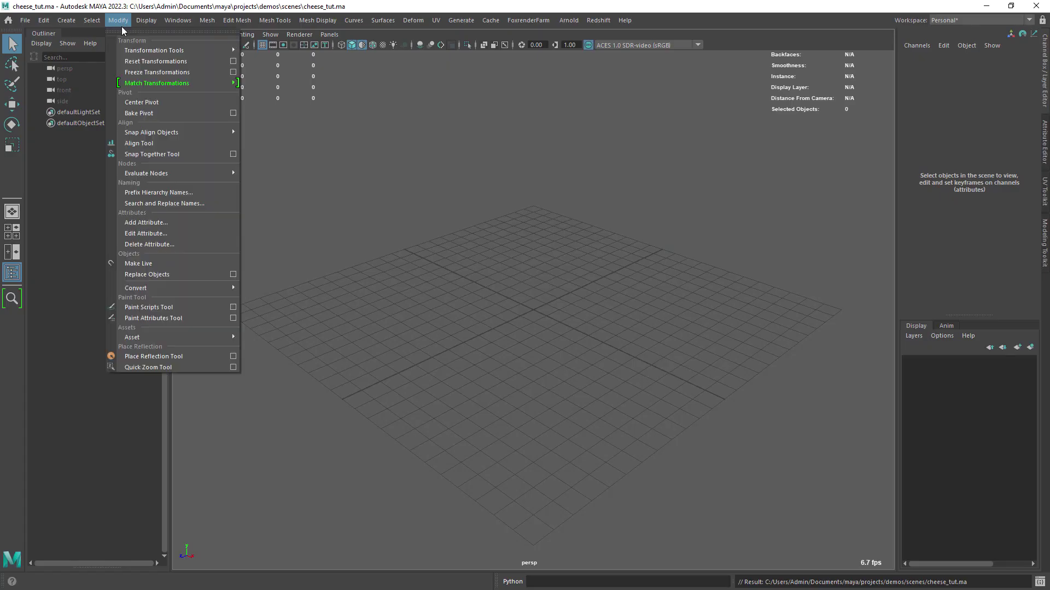
Open the Bifrost Graph Editor, docked beneath the perspective viewport and enlarged to about half the workspace height
click(226, 175)
drag(347, 448, 268, 571)
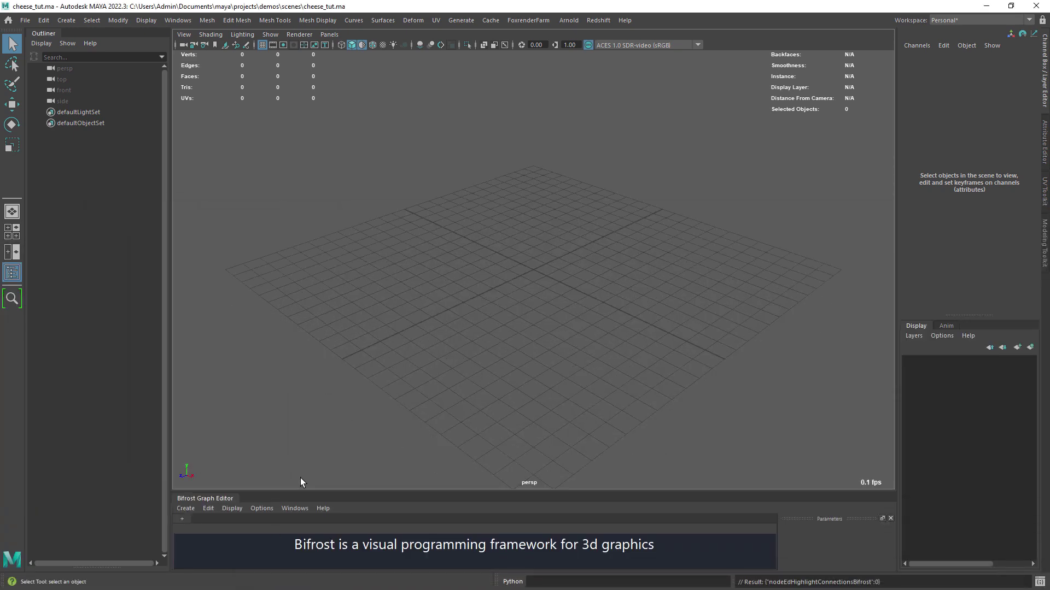
drag(306, 480, 360, 174)
Create a polygon cube at the scene centre and raise it to Translate Y 0.5
shift+right_drag(490, 127, 492, 161)
key(w)
drag(466, 153, 467, 141)
mouse_move(492, 262)
alt+mouse_down()
mouse_move(497, 222)
mouse_move(487, 262)
alt+mouse_up()
Scale the cube into an elongated block, about 1.227 in X, 1.82 in Y and 3.321 in Z
key(r)
drag(434, 230, 385, 263)
alt+drag(457, 256, 486, 263)
drag(520, 230, 538, 235)
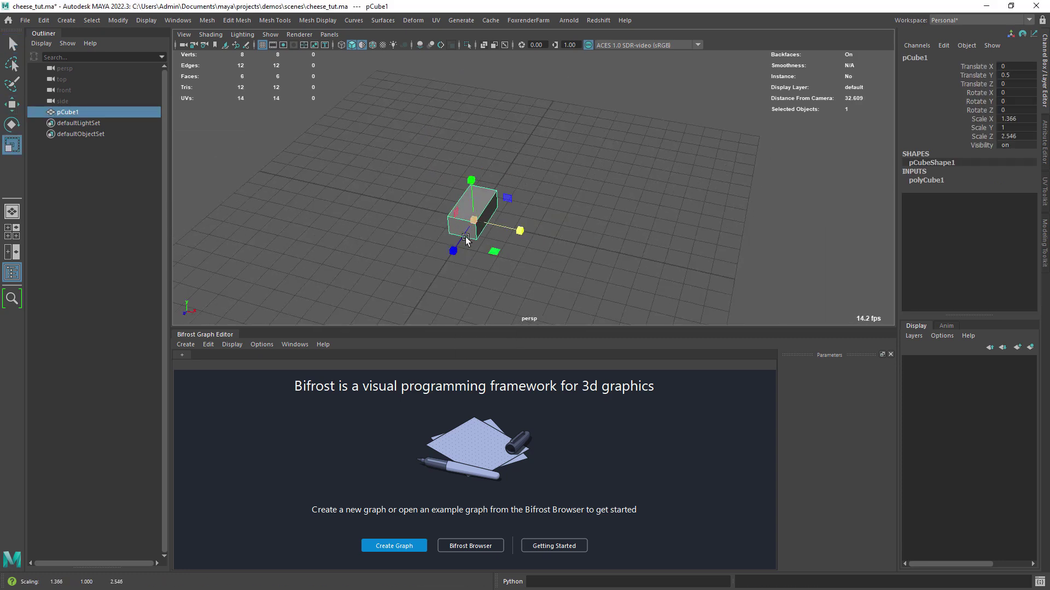
alt+drag(492, 263, 443, 233)
drag(465, 155, 464, 133)
click(503, 143)
click(476, 182)
Duplicate the block, scale the copy to about 1.882 × 2.792 × 5.096 around it, and show the scene in wireframe
key(ctrl+d)
key(space)
click(406, 132)
click(429, 208)
drag(464, 182, 485, 179)
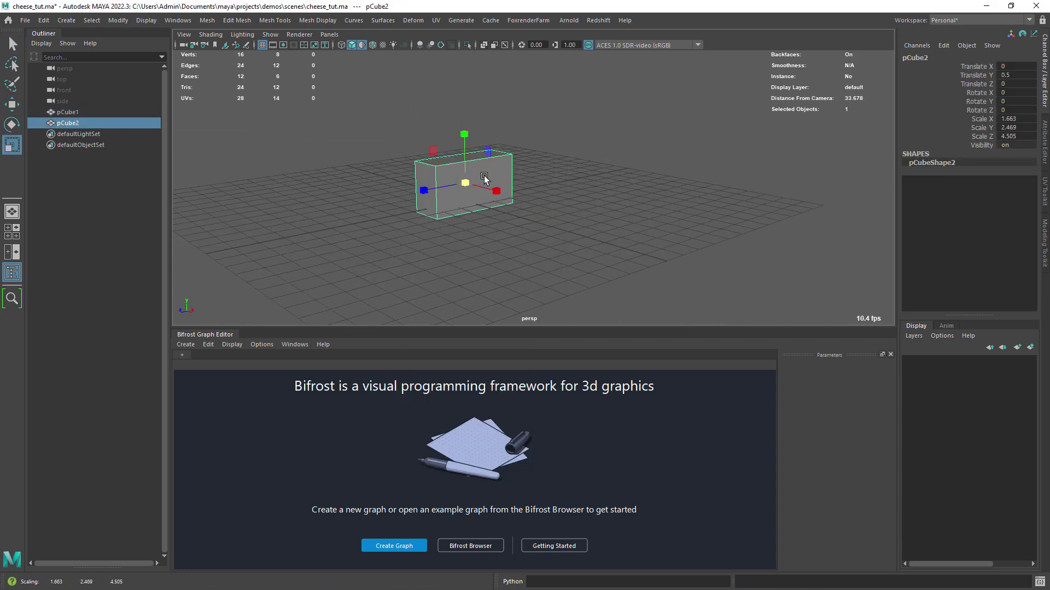
key(4)
alt+drag(568, 138, 495, 168)
Rename the larger outer cube b_box_cube and the inner cube cheese_cube
text(b_bo)
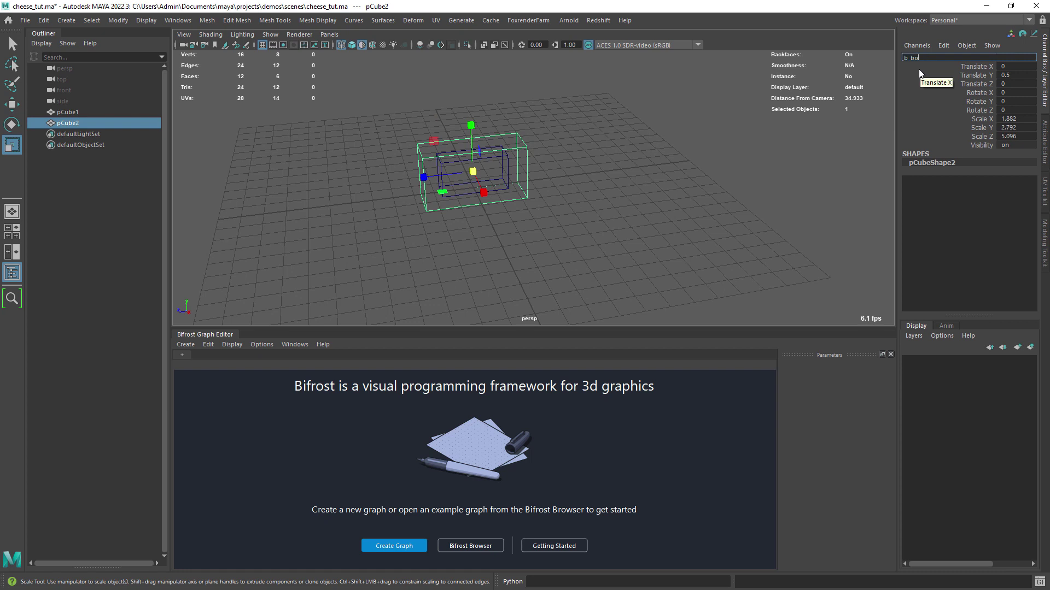
text(x__cube)
key(Return)
click(442, 163)
click(921, 58)
text(cheese_cube)
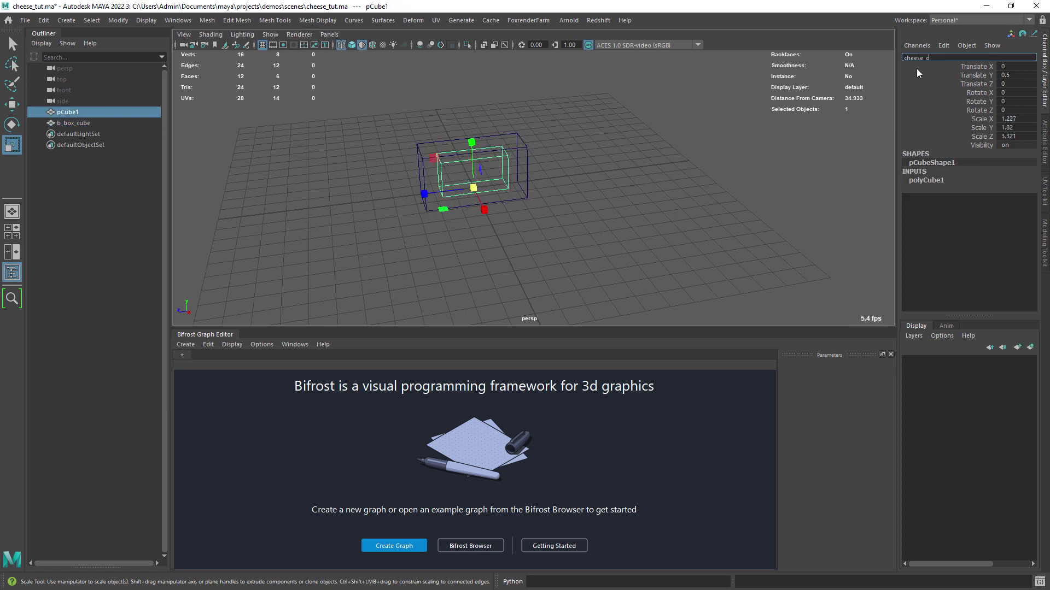
key(Return)
Create a new Bifrost graph and delete its default input node
click(613, 235)
click(419, 540)
click(317, 463)
key(Delete)
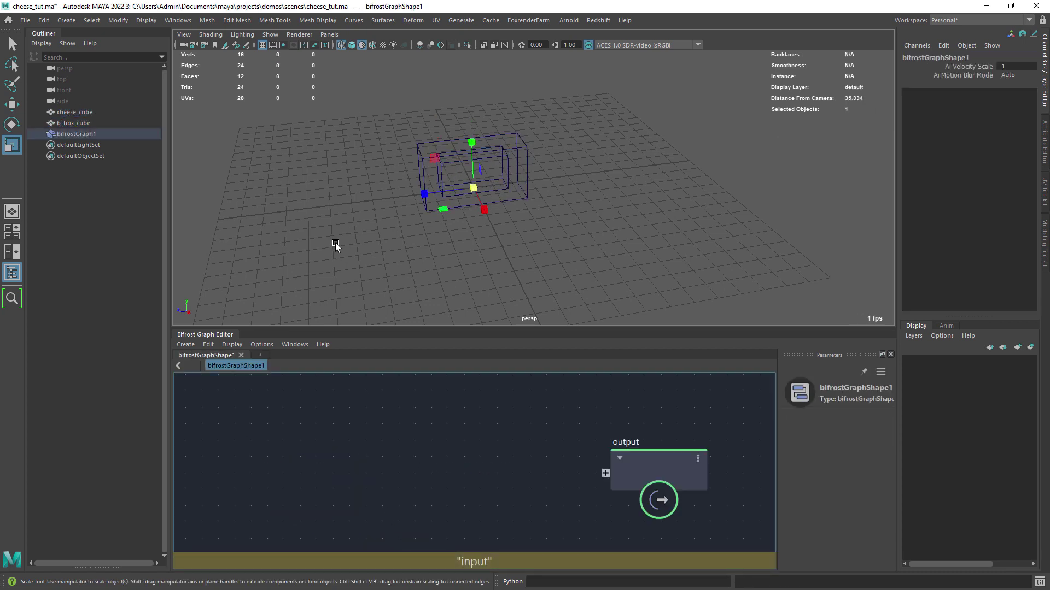
Save the scene and bring cheese_cube into the Bifrost graph as a mesh input node
key(ctrl+s)
click(85, 112)
drag(85, 112, 307, 450)
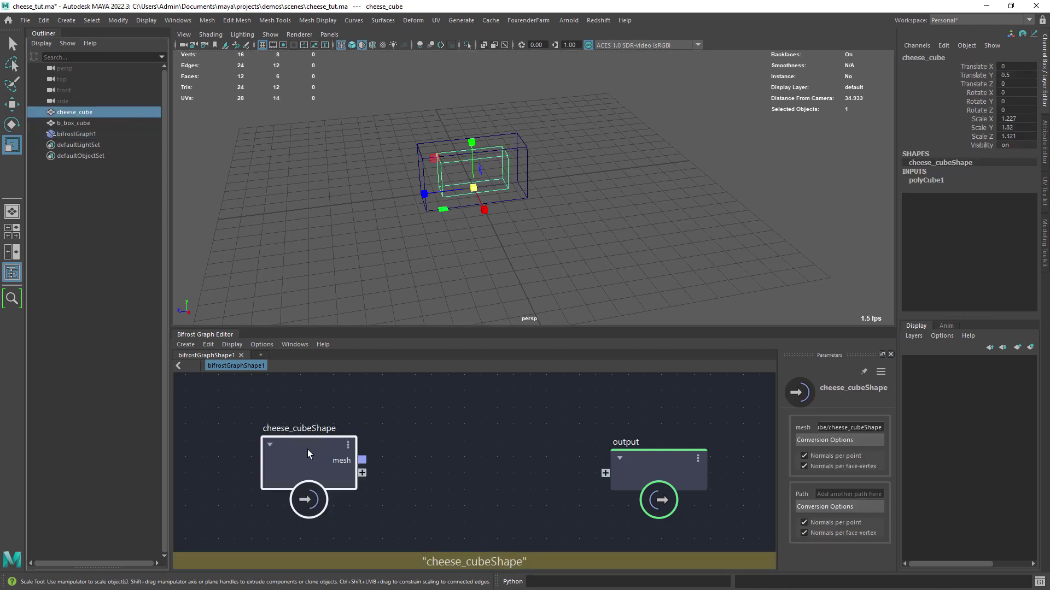
click(394, 465)
Add a pass node and connect the cheese_cubeShape mesh to its input
scroll(400, 465, down, 7)
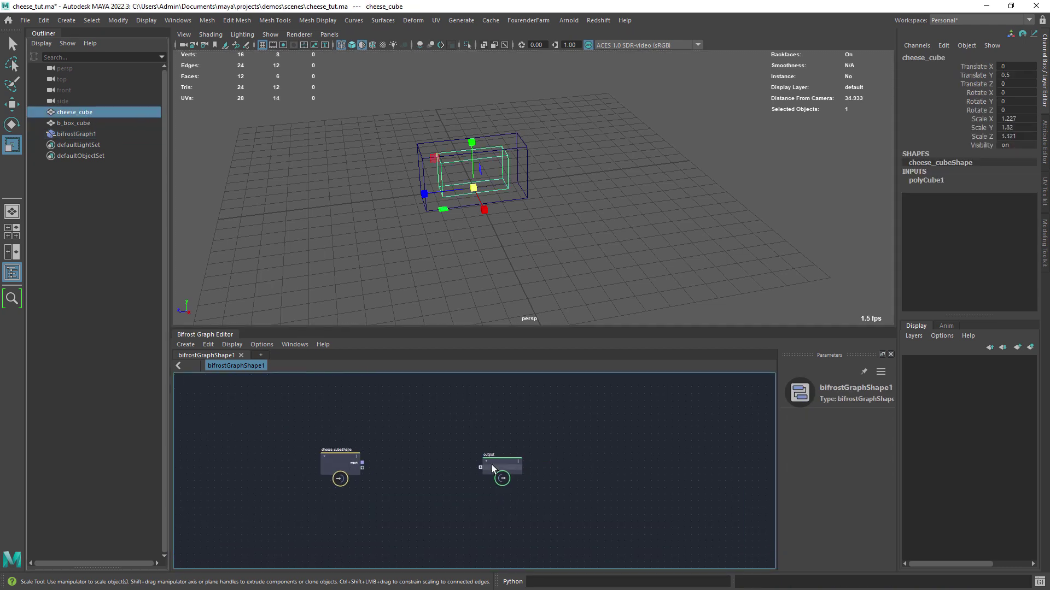
click(491, 464)
key(Delete)
scroll(415, 470, up, 6)
key(Tab)
text(pass)
key(Return)
drag(375, 469, 375, 425)
drag(297, 445, 328, 452)
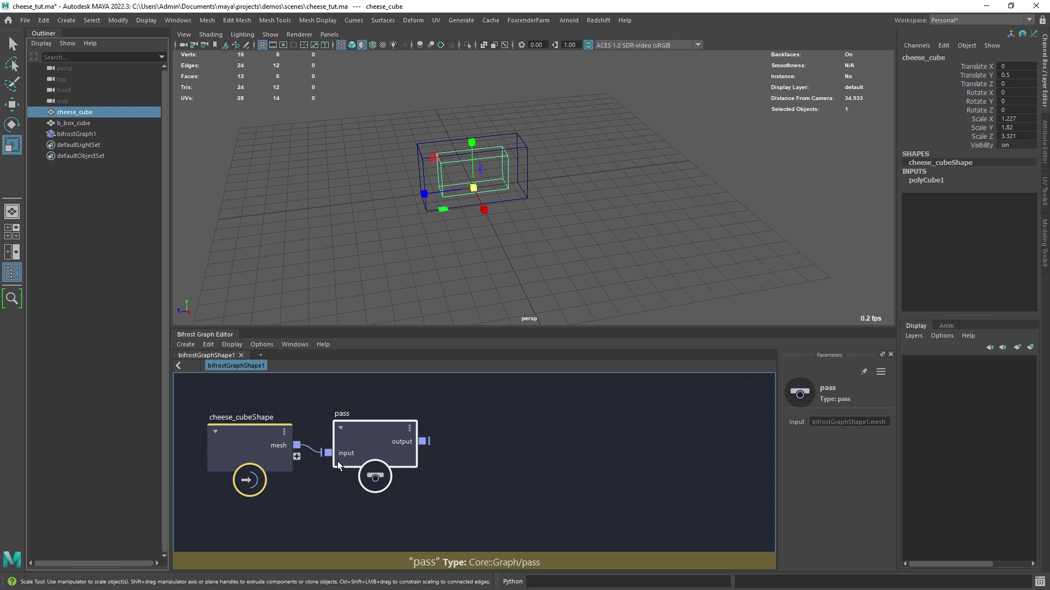
Add a mesh_to_volume node after the pass node, spacing the existing nodes apart
alt+middle_drag(439, 447, 372, 444)
scroll(372, 444, down, 1)
drag(339, 440, 367, 444)
alt+middle_drag(452, 452, 401, 466)
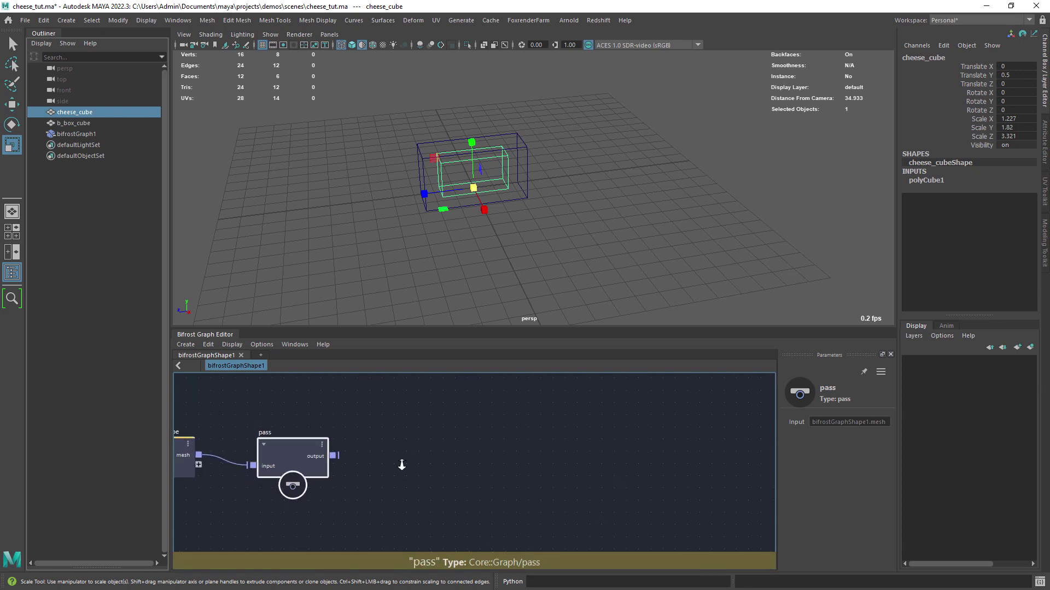
scroll(445, 465, down, 1)
click(445, 466)
key(Tab)
text(mesht)
key(BackSpace)
text(_t)
key(Down)
key(Down)
key(Return)
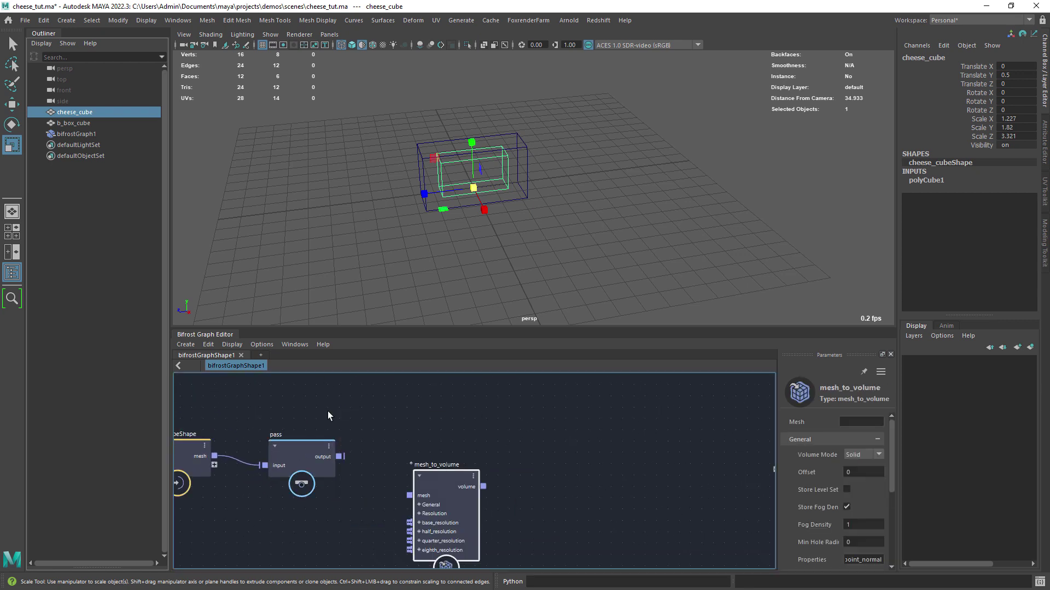
Place mesh_to_volume beside the pass node, connect the pass output to its mesh input, and expand its Resolution inputs
drag(429, 471, 394, 430)
drag(777, 399, 720, 398)
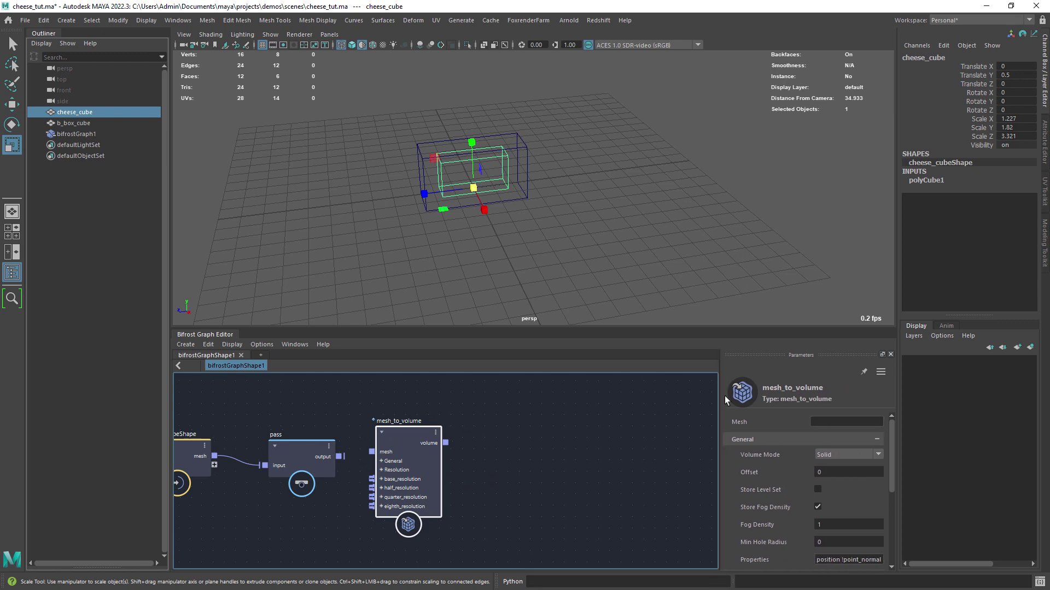
drag(339, 457, 371, 451)
alt+middle_drag(382, 472, 393, 411)
scroll(393, 411, down, 1)
click(393, 410)
Add a float value node below the pass node and set its value to 0.06
click(290, 503)
key(Tab)
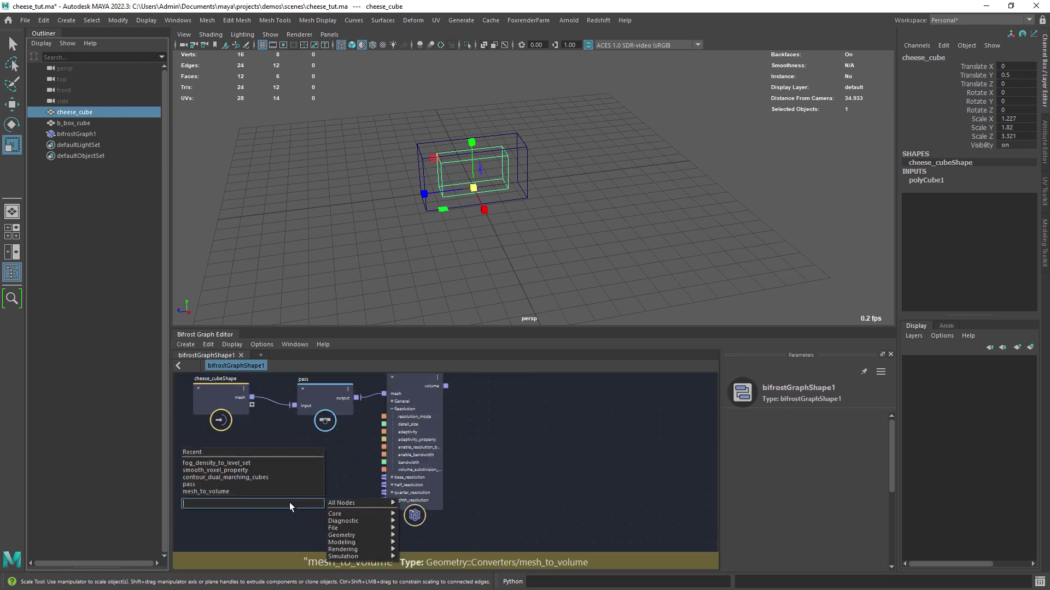
text(value)
key(Down)
key(Return)
click(783, 451)
text(0.0005)
key(Return)
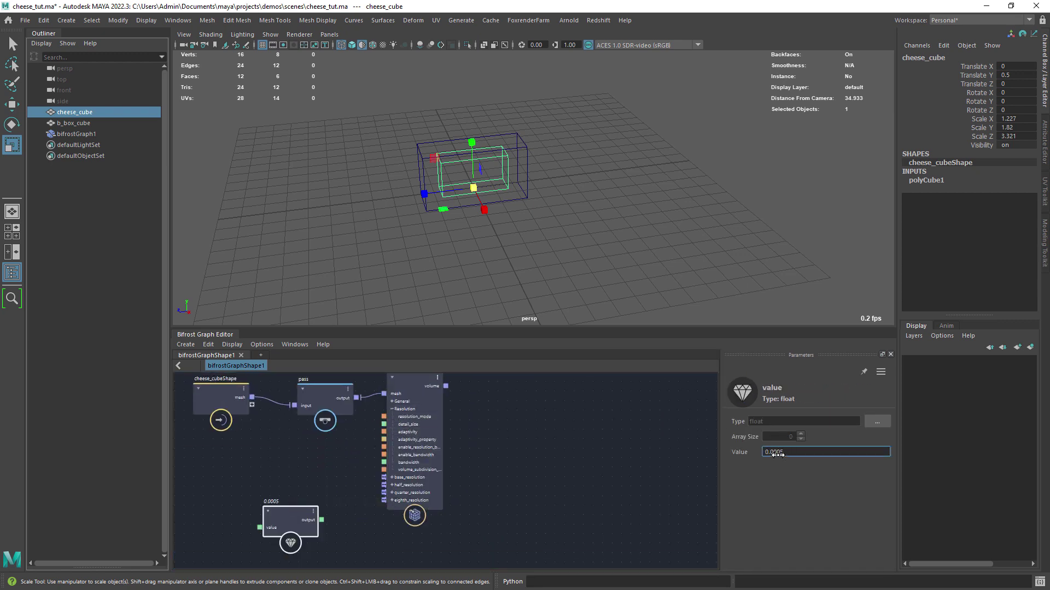
text(0.06)
key(Return)
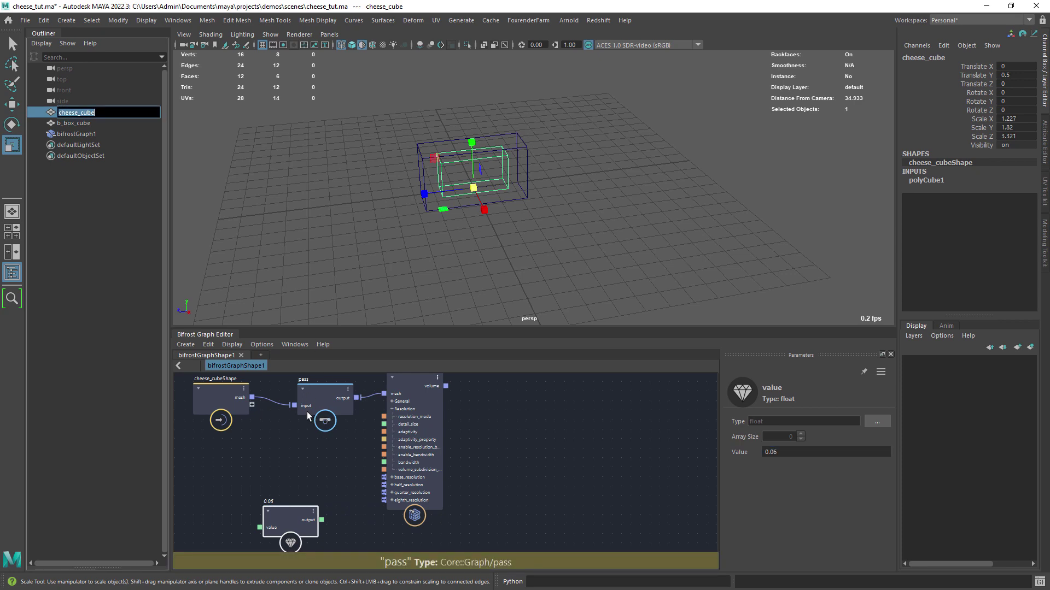
Connect the value node's output to detail_size on mesh_to_volume and make the graph editor taller
scroll(315, 432, up, 2)
drag(339, 533, 405, 425)
scroll(492, 463, down, 1)
drag(438, 390, 449, 412)
drag(385, 328, 384, 238)
Add a scatter_points node after mesh_to_volume
alt+middle_drag(202, 381, 216, 412)
scroll(316, 417, down, 1)
alt+middle_drag(556, 337, 426, 354)
click(435, 373)
key(Tab)
text(scat)
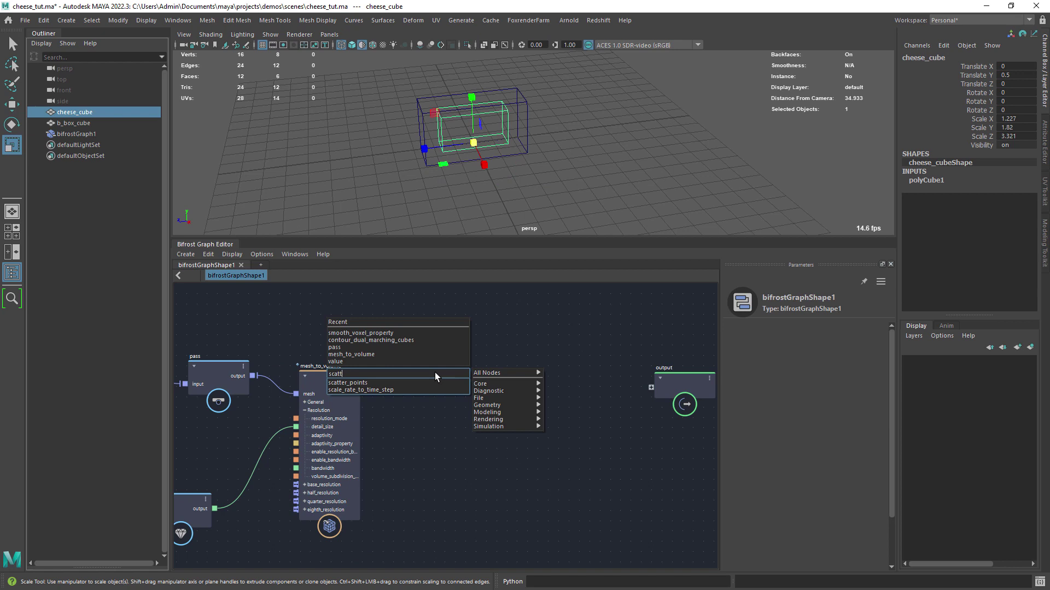
key(Down)
key(Return)
key(Return)
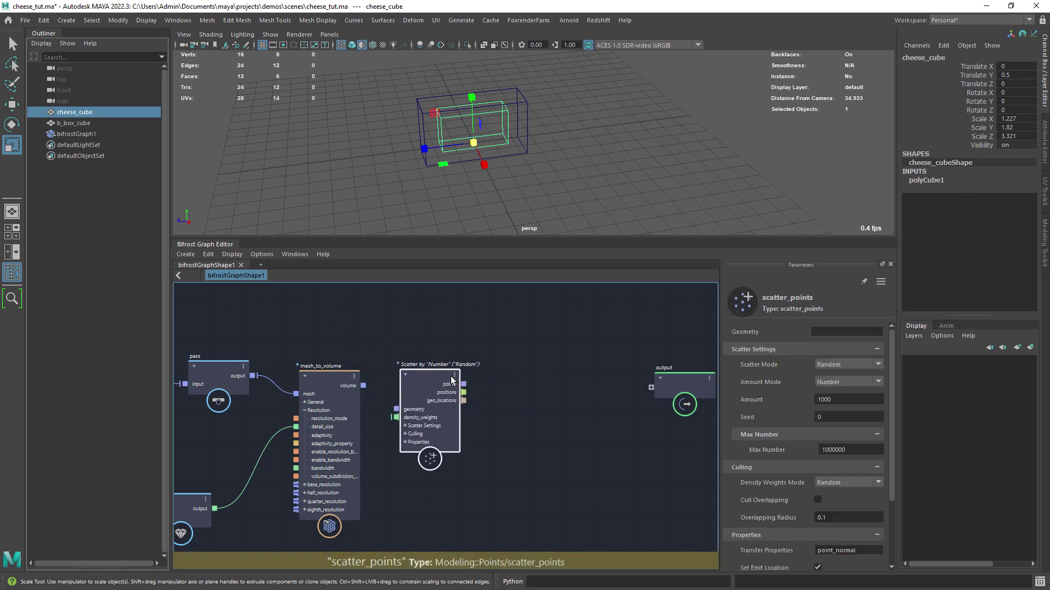
Feed the mesh_to_volume volume into scatter_points' geometry, and set its Scatter Mode to BlueNoise with an Amount of 40
drag(419, 391, 428, 389)
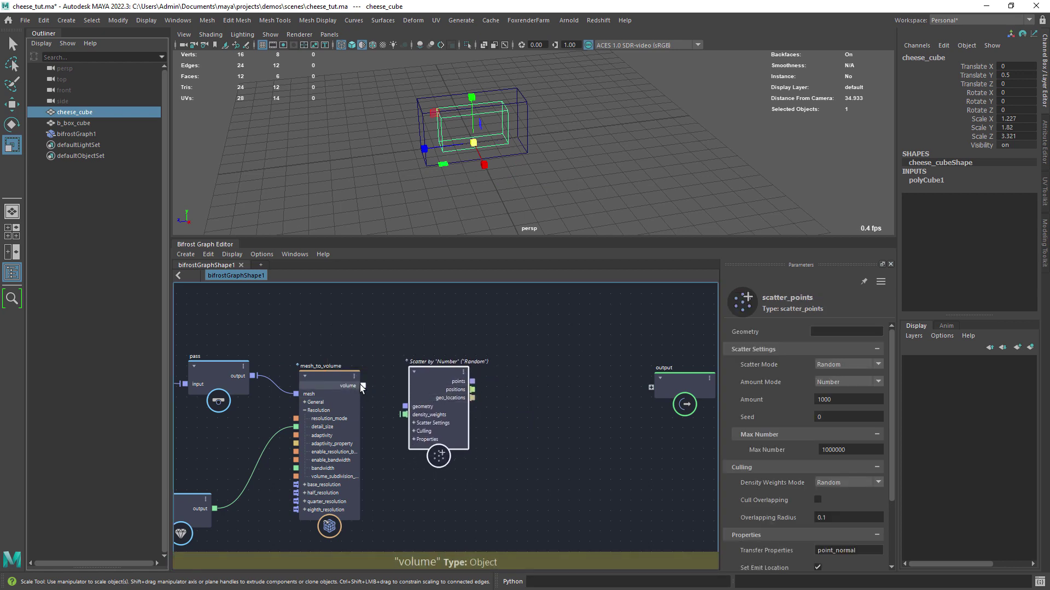
drag(359, 388, 407, 406)
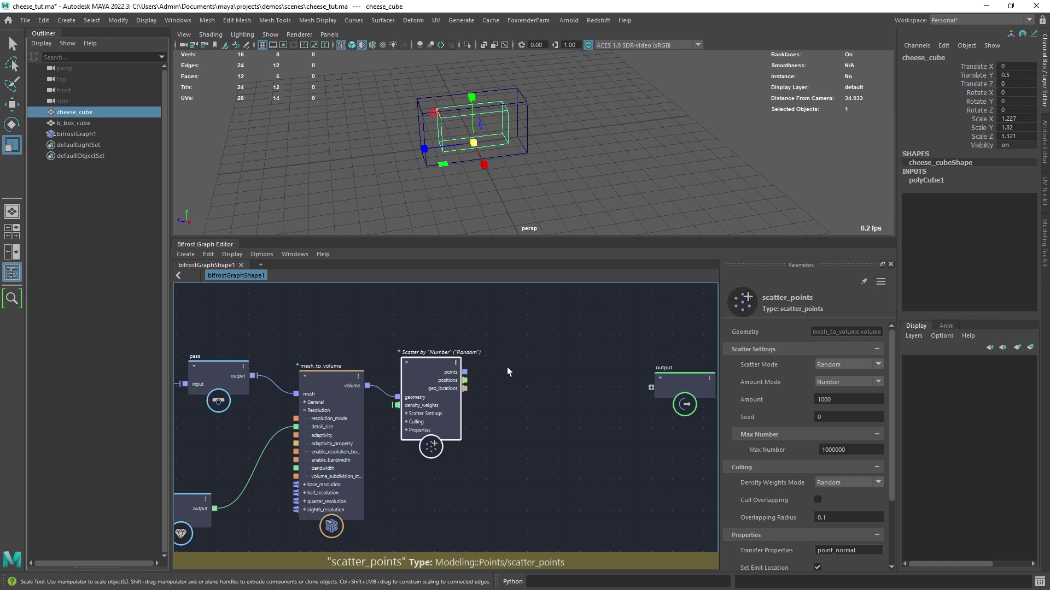
click(847, 364)
click(832, 389)
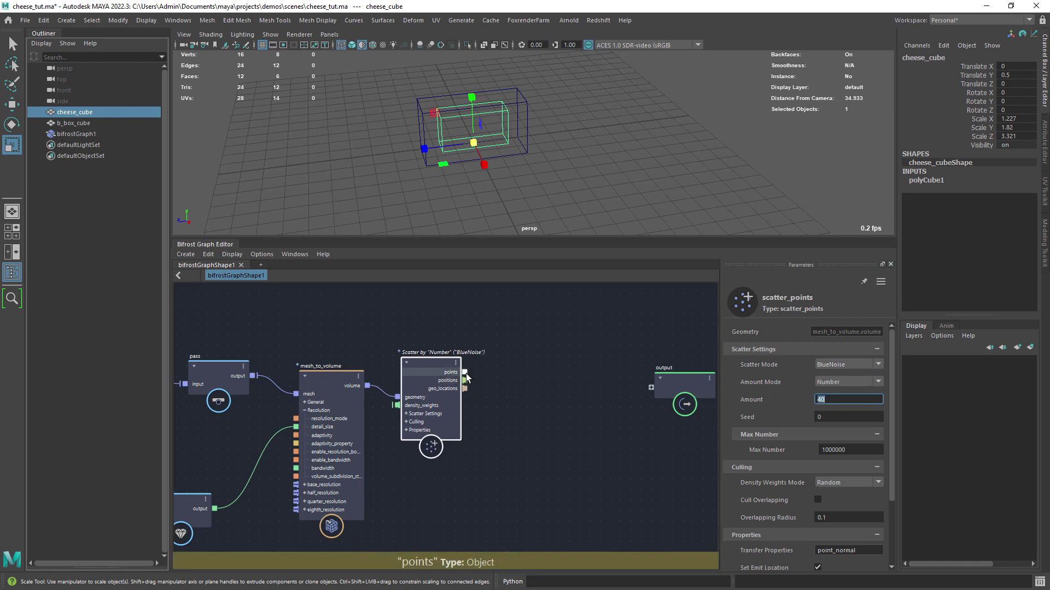
Add a point_scope node fed by the scattered points, and connect its diagnostic_geo to the graph output
alt+middle_drag(515, 363, 452, 390)
click(480, 366)
key(Tab)
text(point)
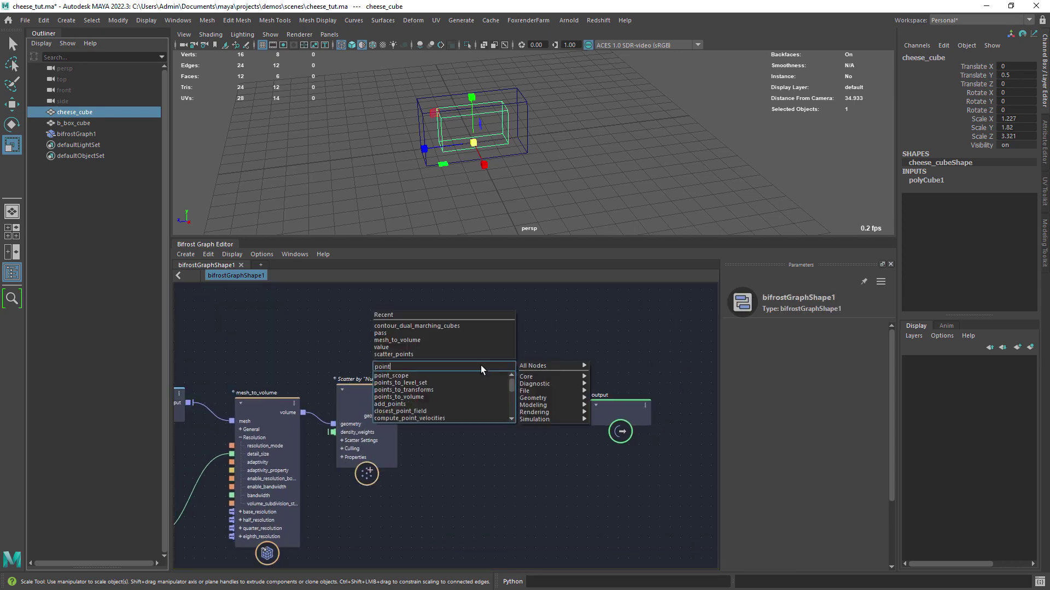
key(Return)
drag(401, 399, 444, 396)
drag(513, 388, 587, 414)
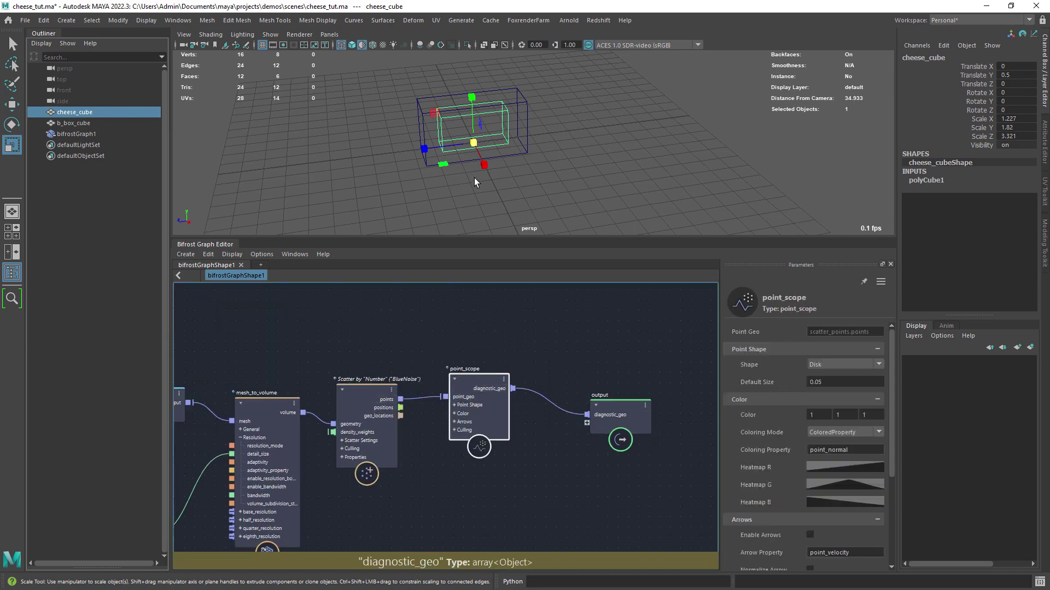
scroll(465, 164, up, 5)
alt+drag(394, 153, 423, 134)
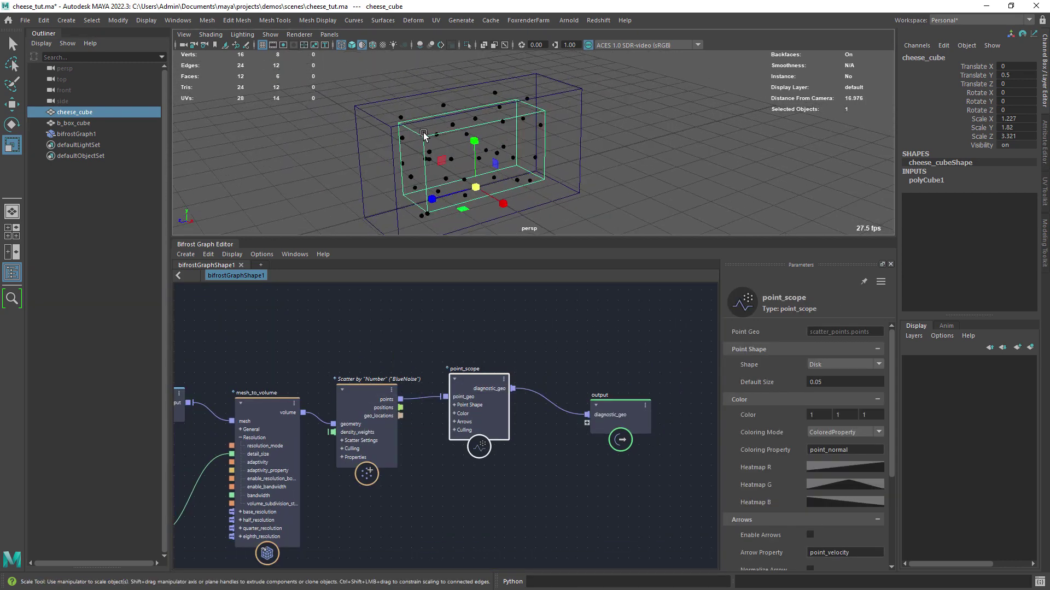
scroll(424, 134, down, 1)
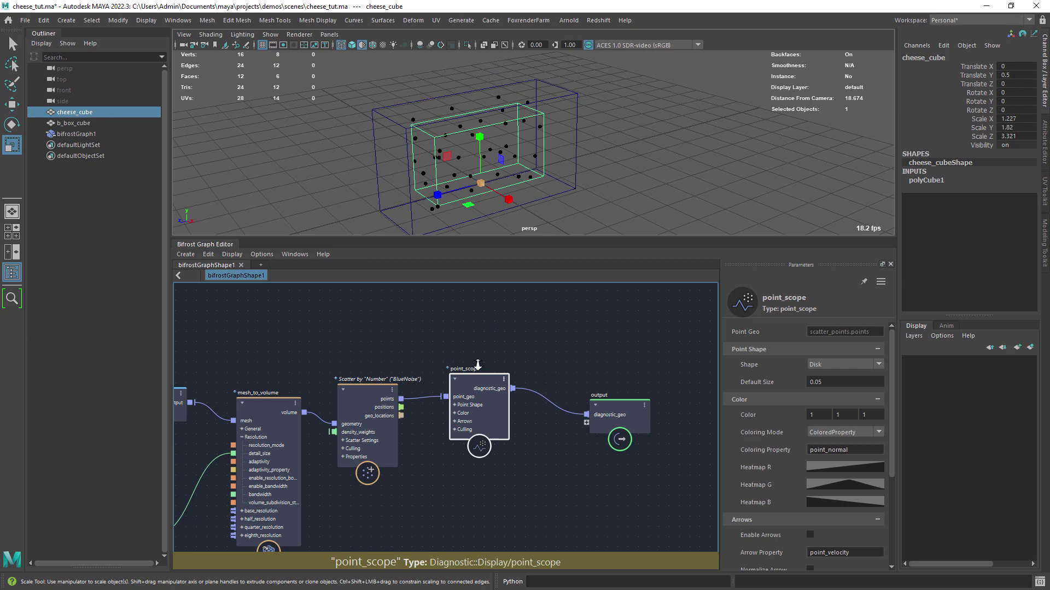
Move the point_scope and output nodes away to clear space after scatter_points
drag(477, 378, 555, 317)
scroll(552, 339, down, 3)
drag(607, 381, 708, 358)
alt+middle_drag(456, 344, 456, 408)
Add a randomize_geo_property node beside the scatter_points node
click(414, 409)
key(Tab)
text(random)
key(Down)
key(Down)
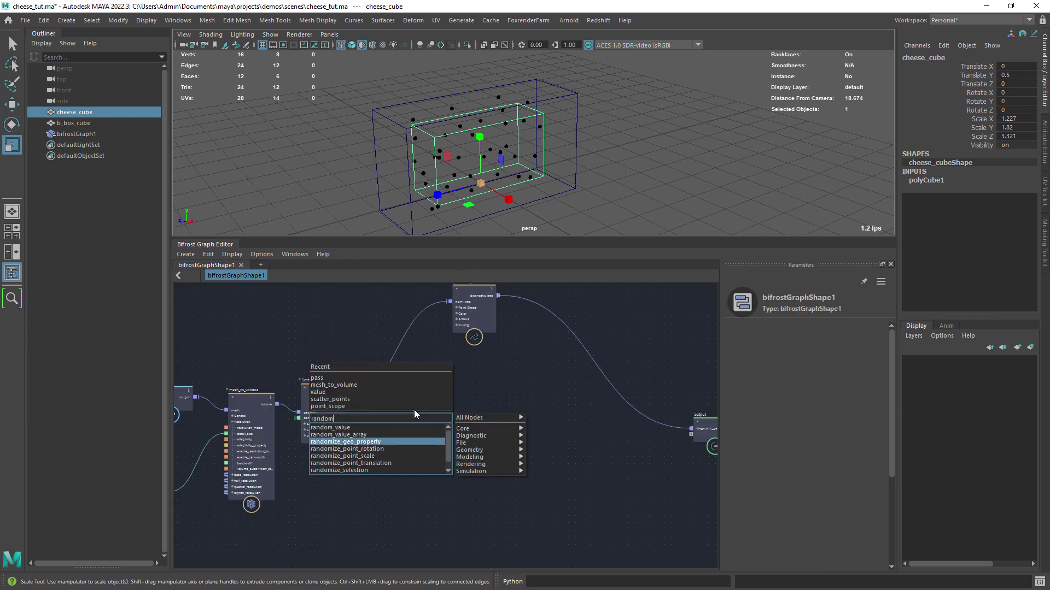
key(Return)
scroll(415, 410, up, 3)
drag(425, 411, 426, 409)
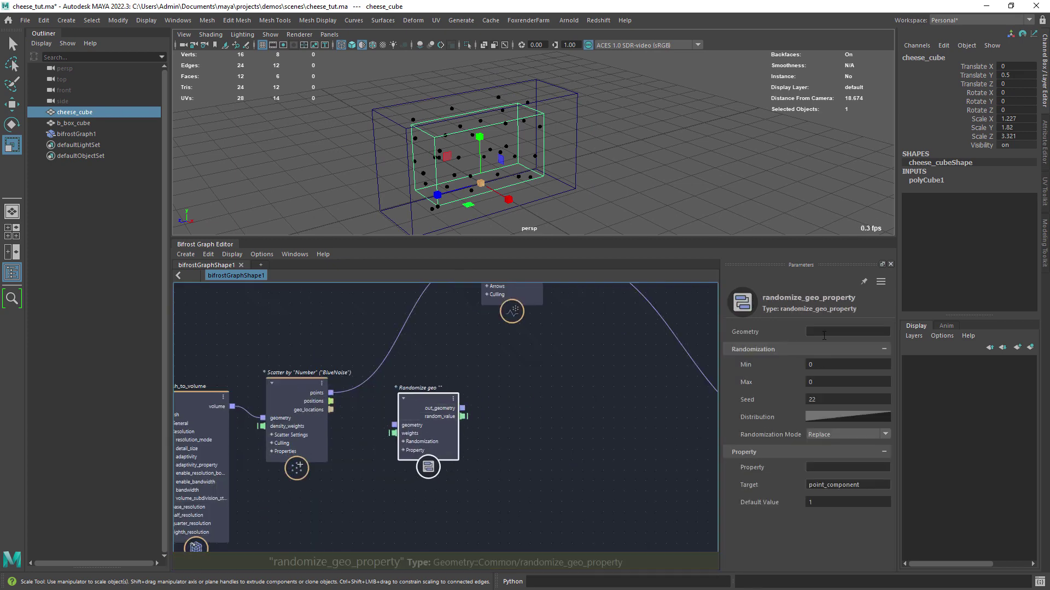
Set randomize_geo_property to randomize point_size with a Min of 0.05 and a Max of 0.35
click(845, 470)
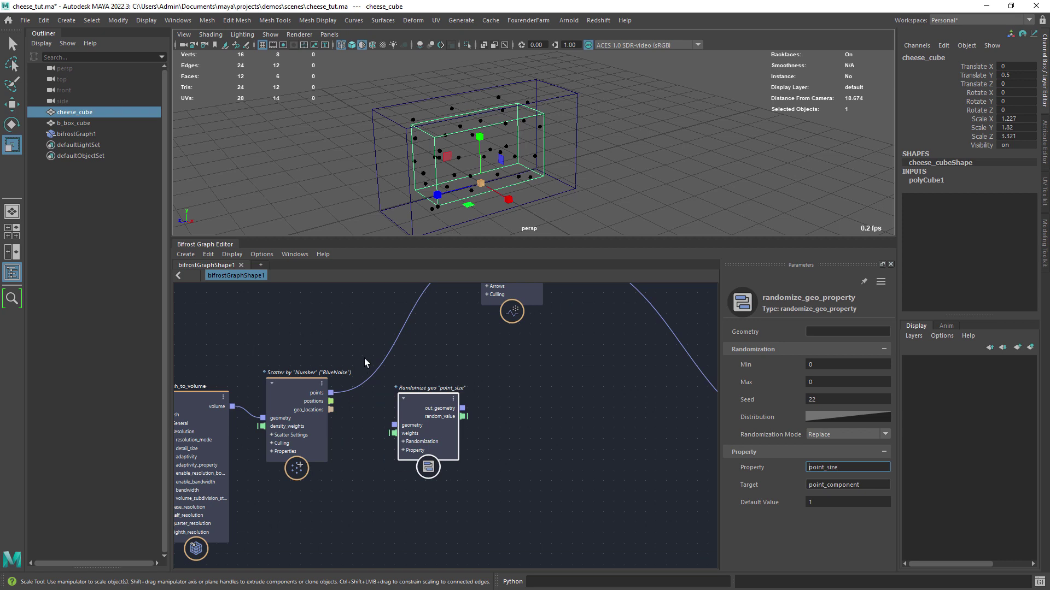
scroll(395, 361, up, 2)
alt+middle_drag(414, 349, 394, 387)
click(819, 367)
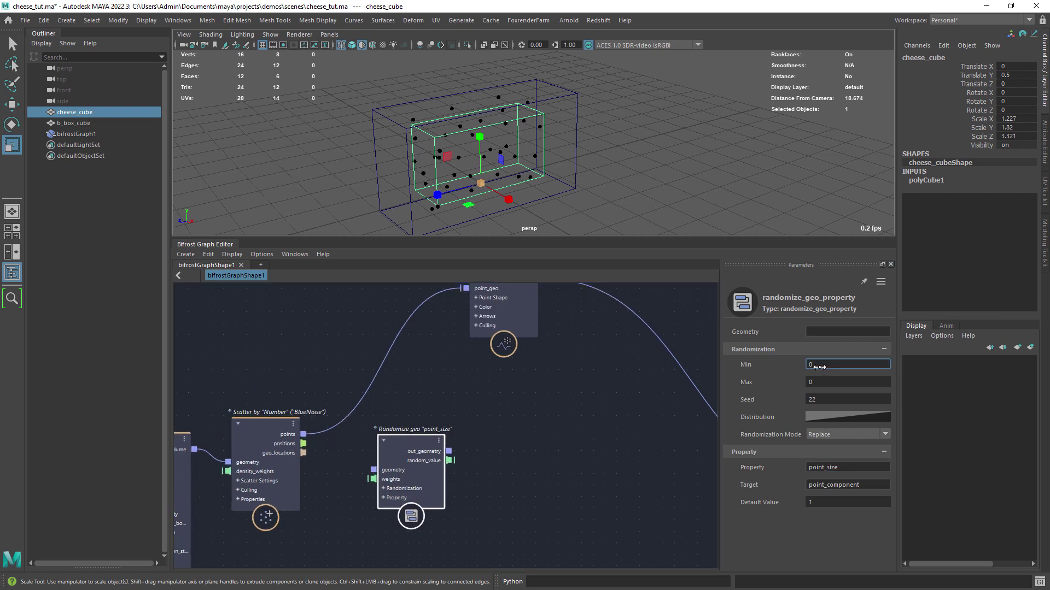
text(.05)
key(Return)
key(Tab)
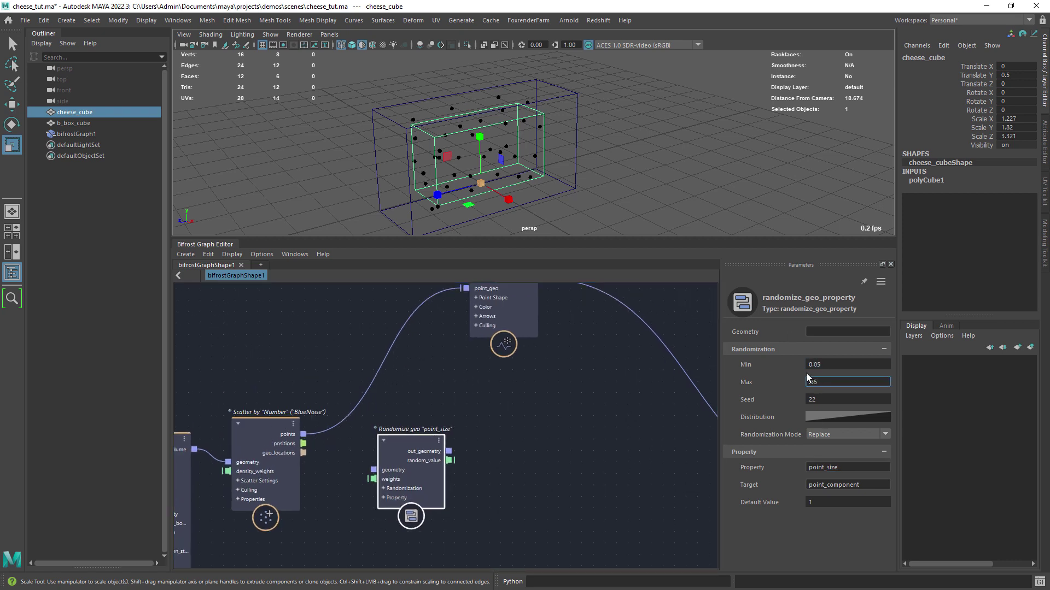
scroll(435, 409, down, 2)
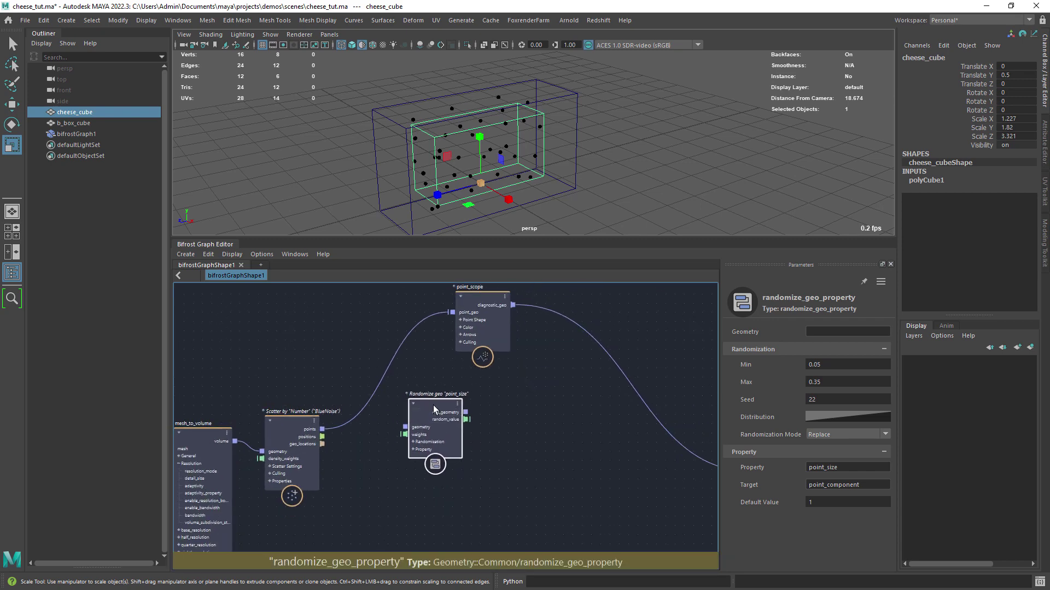
Add a points_to_volume node beside randomize_geo_property
key(Tab)
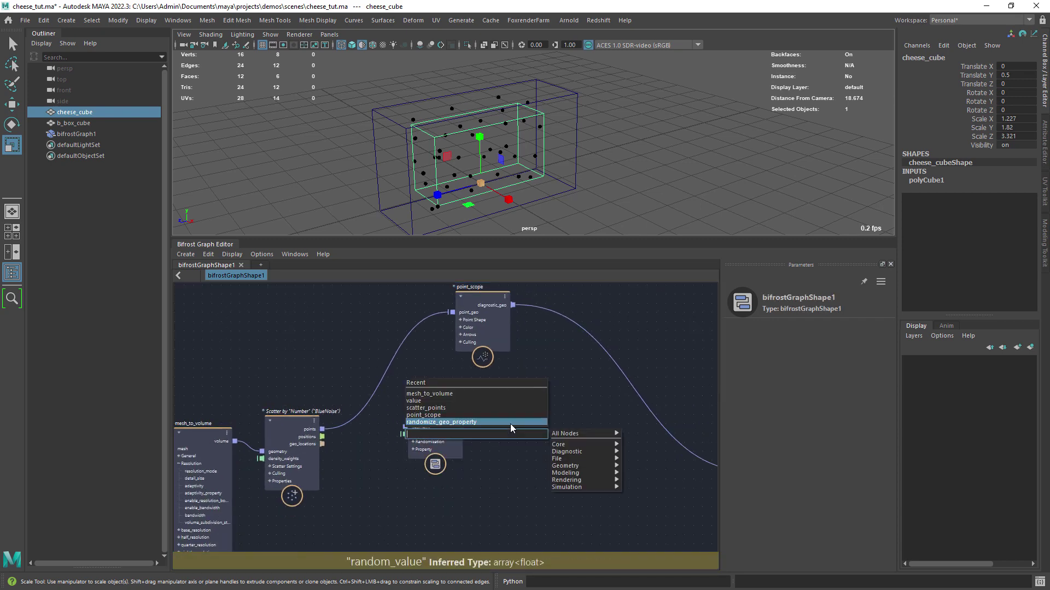
text(points)
key(Down)
key(Return)
Reposition randomize_geo_property and connect the scatter_points points to its geometry input
drag(436, 405, 404, 417)
drag(322, 429, 373, 441)
drag(403, 417, 393, 416)
scroll(437, 429, up, 1)
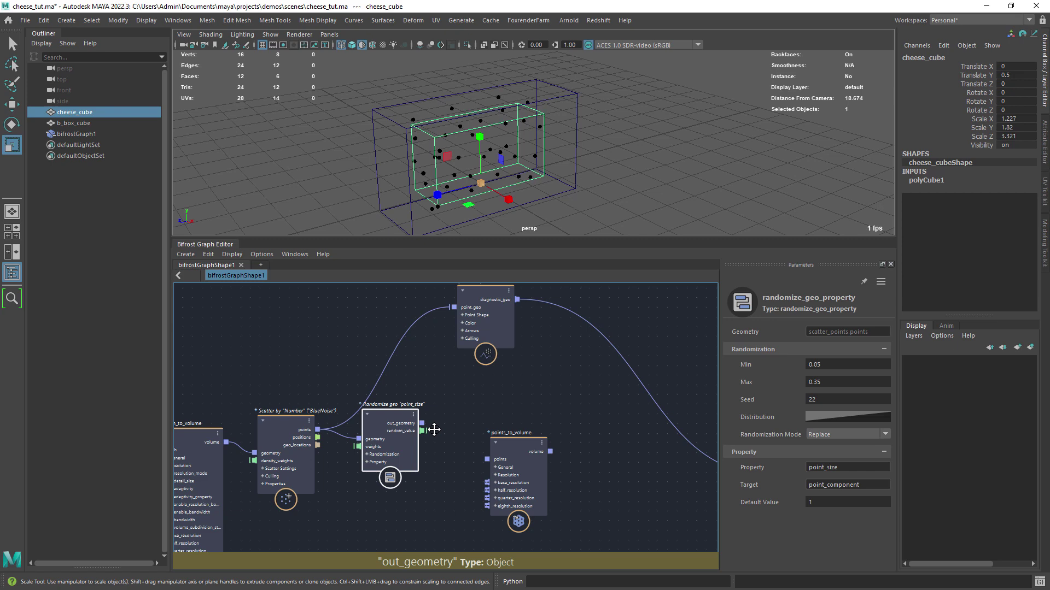
middle_drag(433, 430, 425, 422)
Connect randomize_geo_property's out_geometry to the points input of points_to_volume and line the two nodes up
drag(502, 438, 483, 401)
drag(412, 415, 453, 415)
drag(404, 415, 401, 433)
scroll(478, 383, down, 2)
mouse_move(484, 401)
mouse_down()
mouse_move(478, 382)
mouse_move(481, 422)
mouse_up()
scroll(479, 388, up, 2)
Set the points_to_volume Offset to 0.2 and connect the 0.06 value node to its detail_size
double_click(824, 366)
middle_drag(375, 472, 543, 370)
click(271, 510)
drag(271, 511, 619, 363)
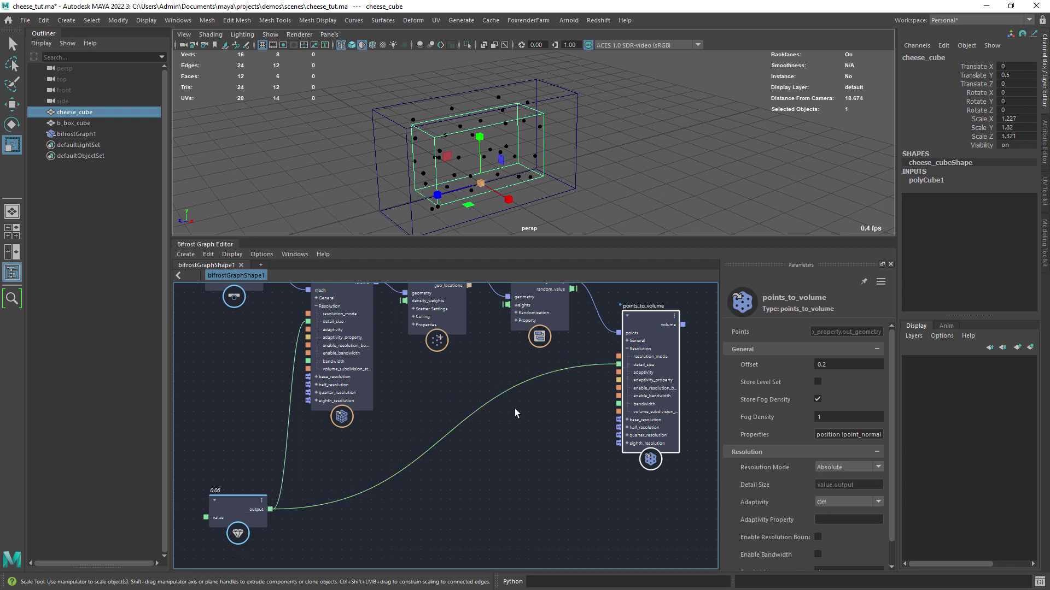
Add a merge_volumes node after points_to_volume
middle_drag(396, 444, 513, 439)
drag(289, 343, 284, 360)
scroll(284, 360, down, 2)
key(Tab)
text(merge)
drag(484, 358, 539, 391)
key(Return)
Connect the volumes from points_to_volume and mesh_to_volume to the merge_volumes inputs
scroll(546, 391, up, 2)
middle_drag(307, 522, 386, 469)
drag(288, 342, 610, 457)
drag(525, 392, 525, 326)
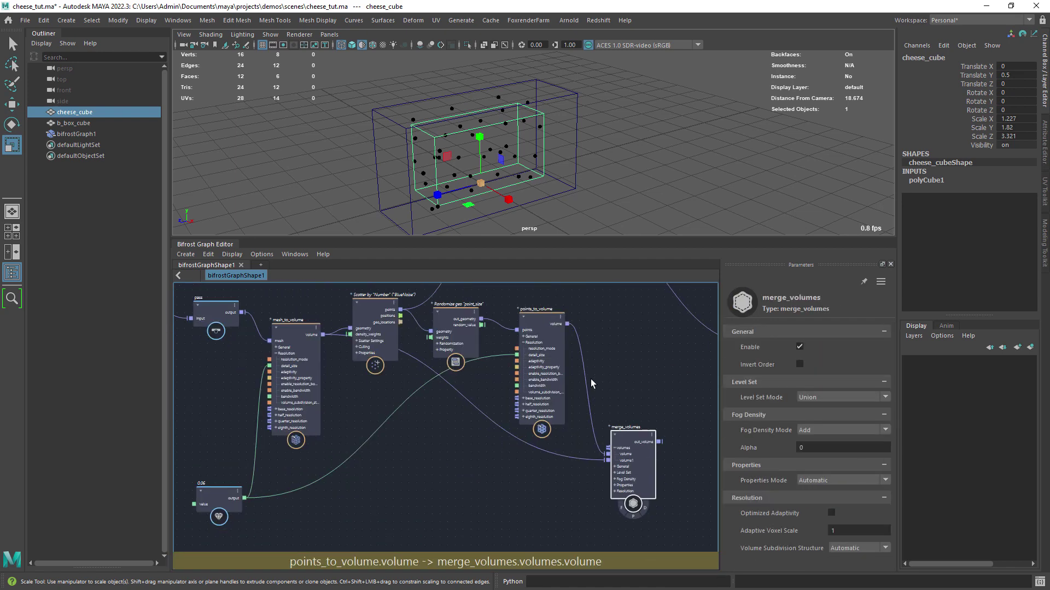
Rearrange the mesh_to_volume, output and merge_volumes nodes to tidy the graph layout
drag(297, 328, 298, 378)
middle_drag(645, 375, 507, 366)
drag(631, 329, 715, 297)
drag(488, 429, 505, 418)
Set the Fog Density Mode of merge_volumes to SoftCut
click(823, 431)
click(818, 489)
scroll(547, 426, down, 1)
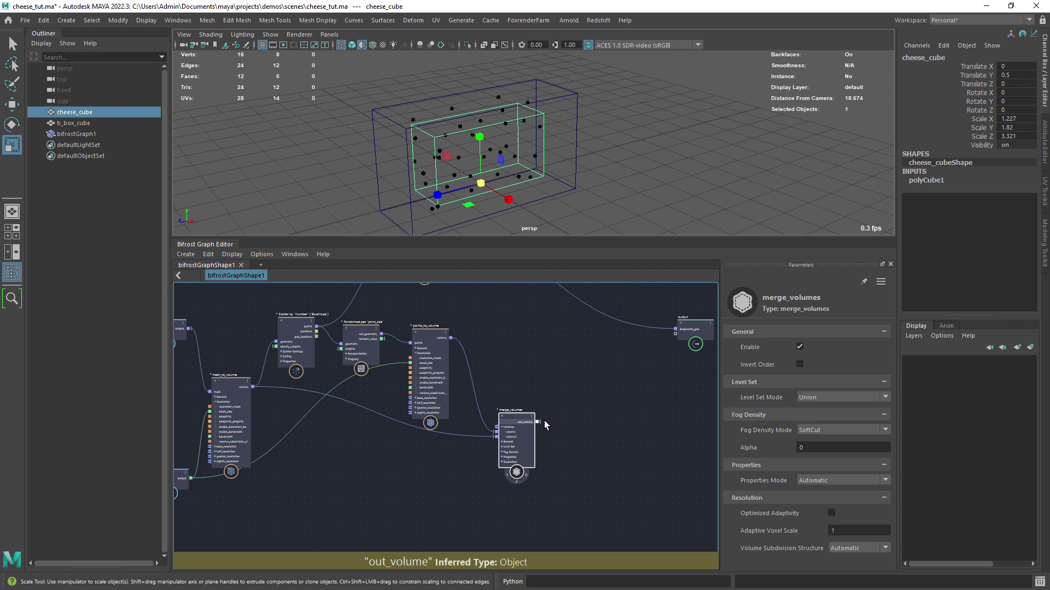
Move the output node aside and add a voxel_field node after merge_volumes
middle_drag(605, 413, 450, 409)
drag(550, 317, 713, 404)
scroll(496, 436, up, 6)
click(447, 407)
key(Tab)
text(vox)
key(Down)
key(Down)
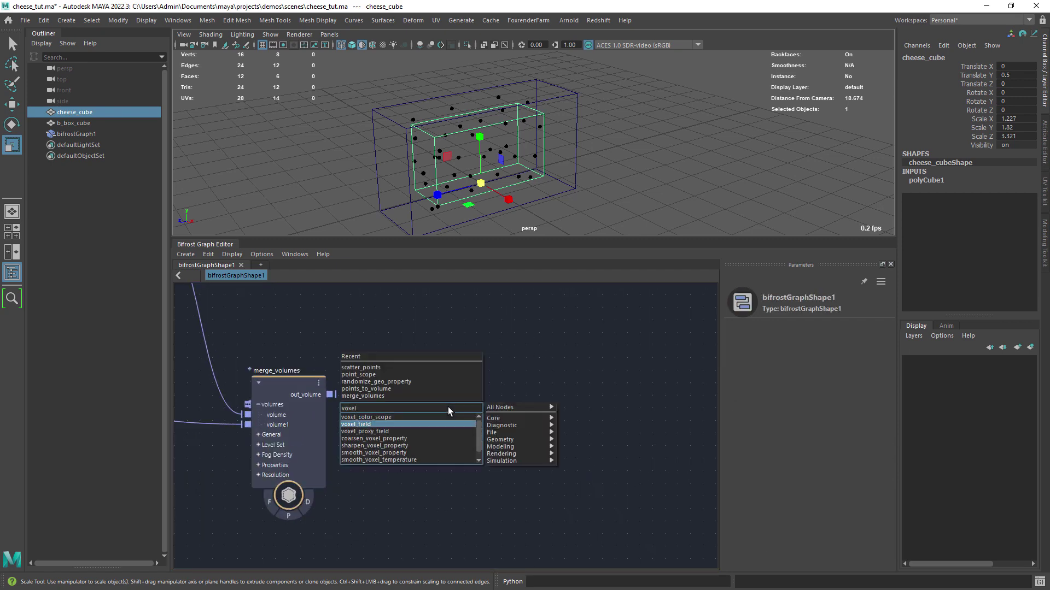
key(Return)
Set the voxel_field Property to voxel_fog_density and connect the merge_volumes out_volume to its volume input
drag(794, 349, 846, 386)
text(fog_density)
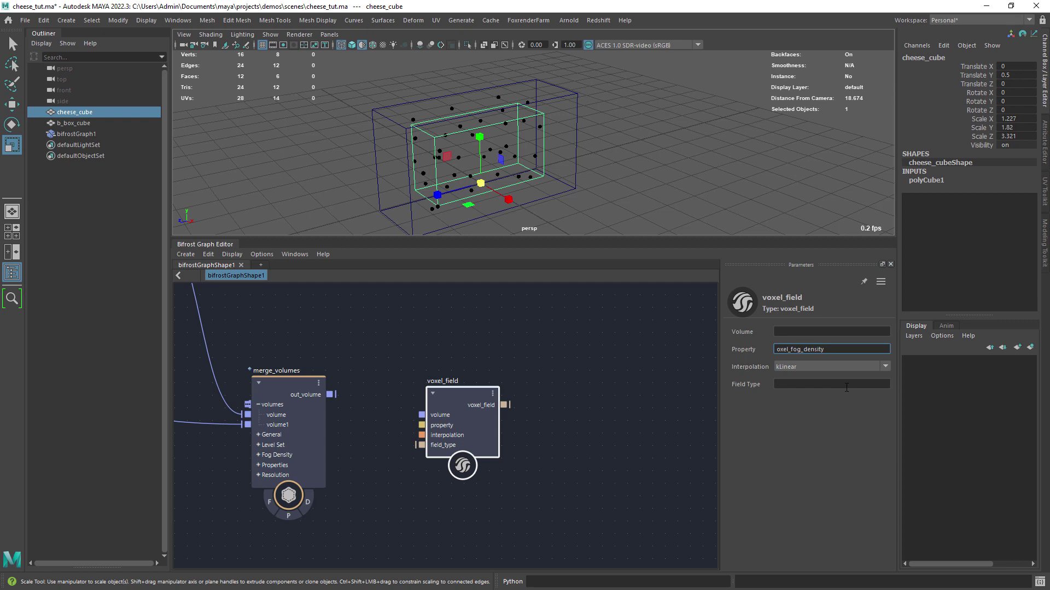
drag(329, 395, 443, 392)
scroll(441, 399, down, 5)
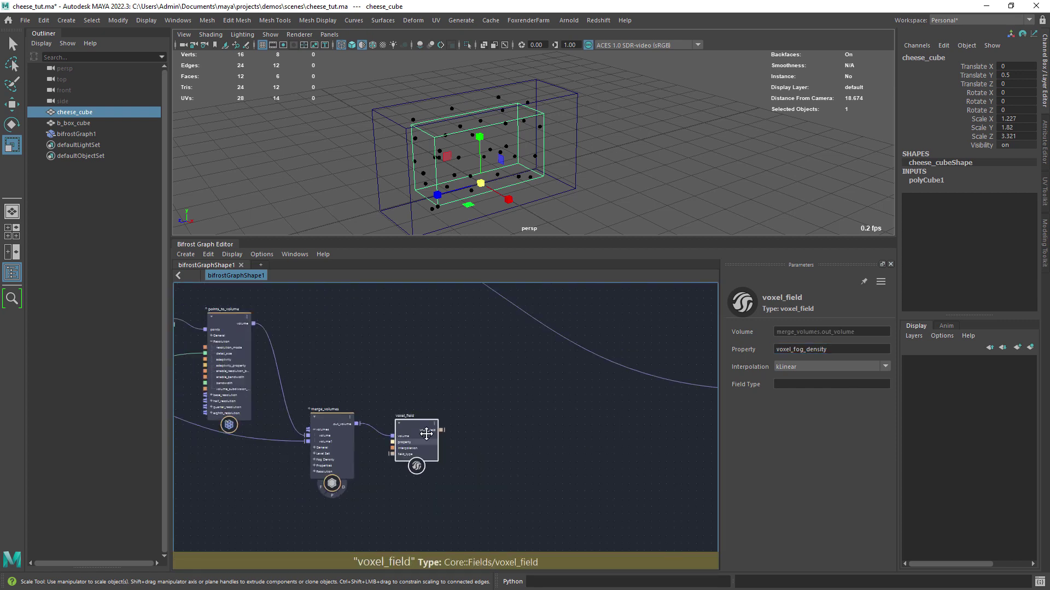
Add an advect_field node and connect the voxel_field output to its field input
middle_drag(505, 405, 438, 389)
click(438, 389)
key(Tab)
text(advec)
key(Down)
key(Return)
scroll(386, 411, up, 2)
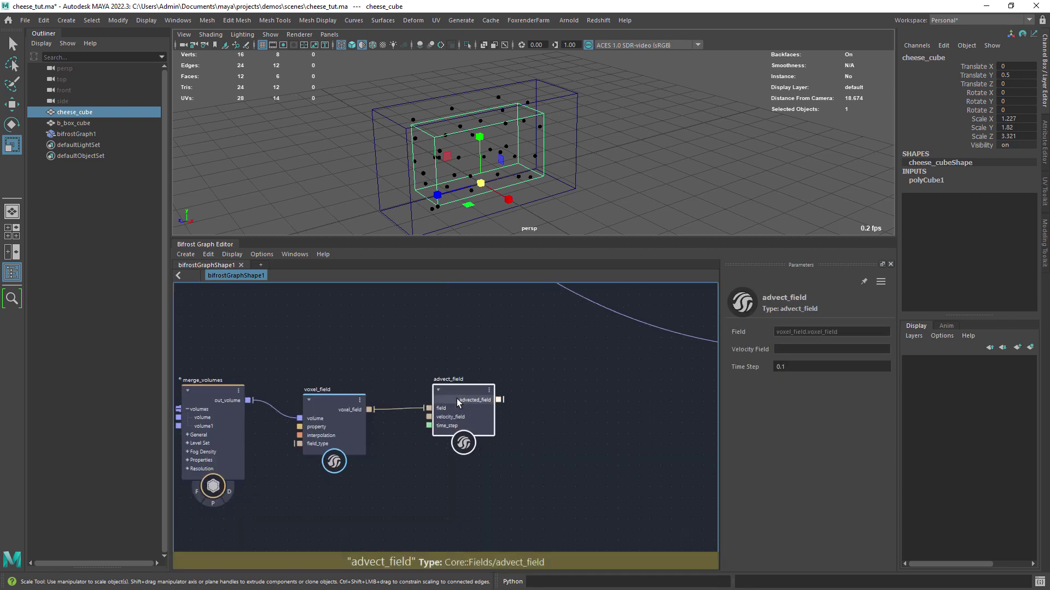
scroll(437, 398, up, 1)
drag(455, 408, 457, 420)
Set the Time Step of advect_field to 2
double_click(782, 367)
middle_drag(457, 420, 499, 351)
text(2)
key(Return)
scroll(438, 369, up, 1)
scroll(499, 351, down, 1)
click(791, 352)
Add a fractal_turbulence_field node and connect its noise_field to the velocity_field input of advect_field
click(423, 451)
key(Tab)
text(fracta)
key(Down)
key(Down)
key(Down)
key(Down)
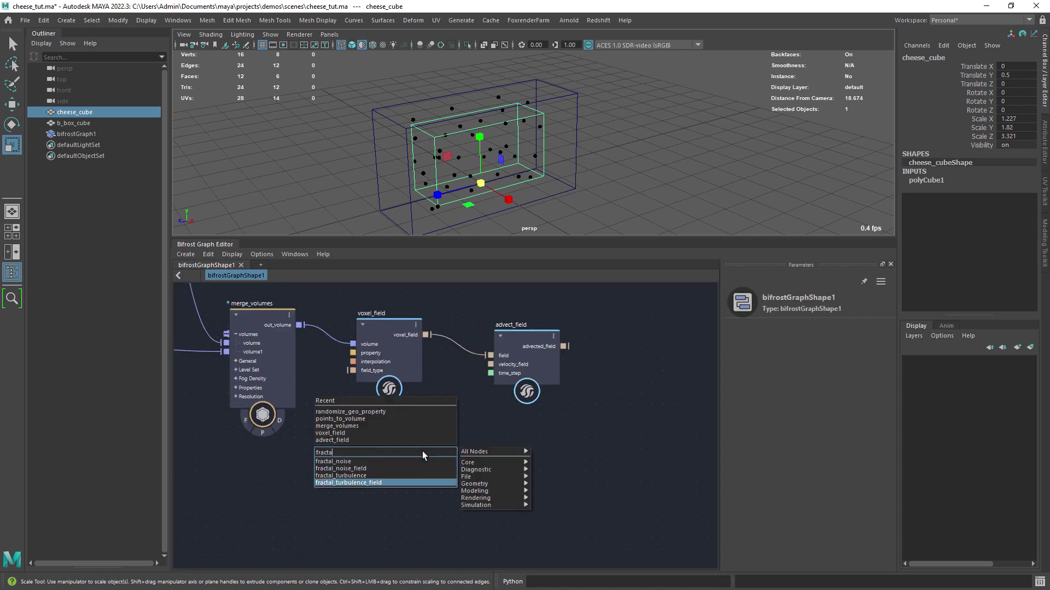
key(Return)
drag(438, 448, 490, 364)
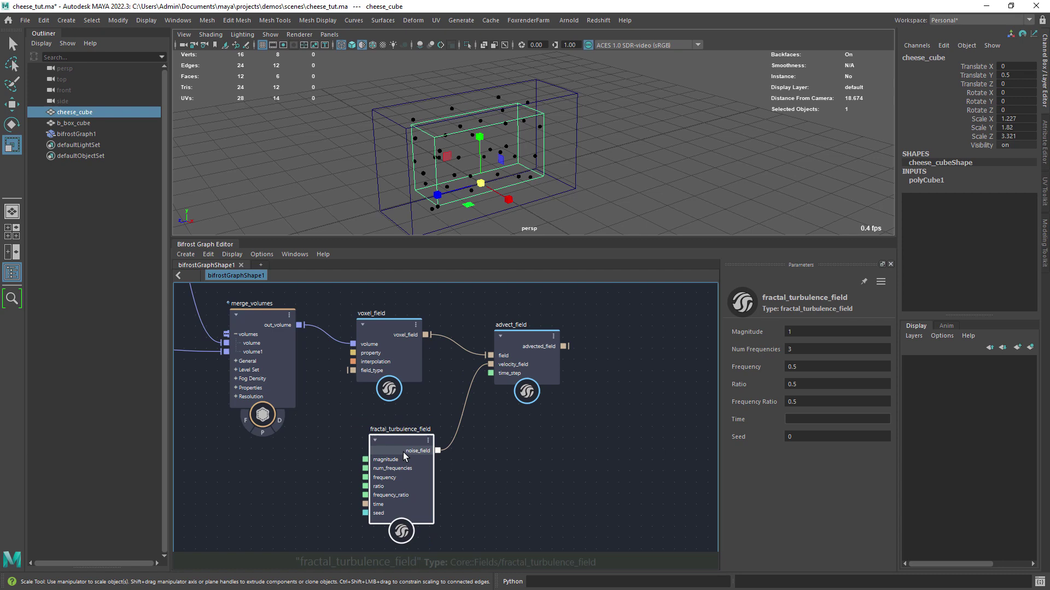
Set the Magnitude of fractal_turbulence_field to 0.05 and save the scene
click(791, 332)
text(0.05)
middle_drag(460, 398, 396, 434)
scroll(395, 434, up, 1)
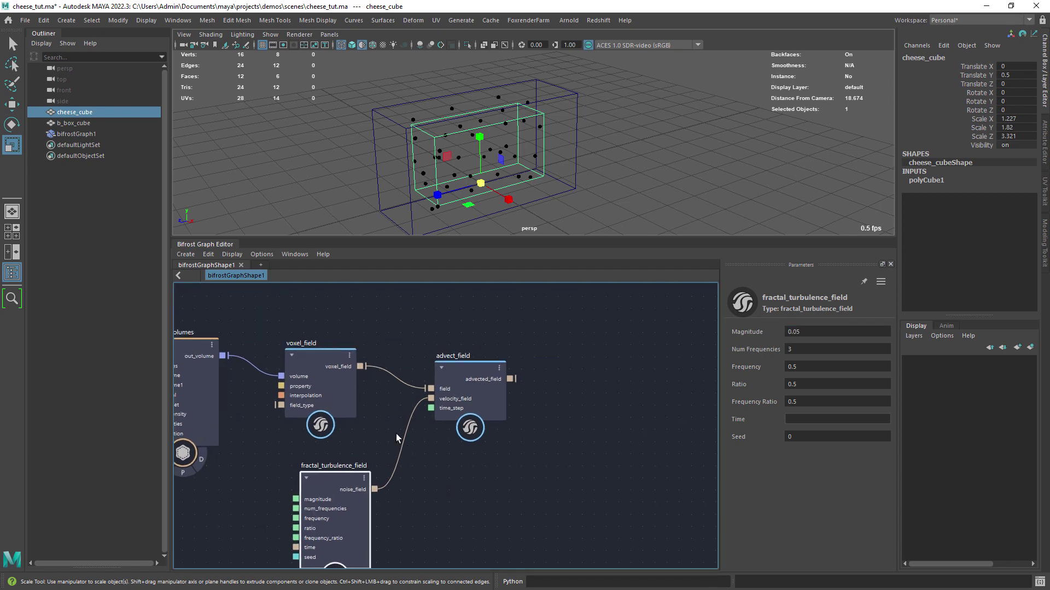
scroll(517, 431, down, 2)
middle_drag(518, 431, 463, 435)
key(ctrl+s)
Add a field_to_volume node and connect the advected_field from advect_field to its field input
click(491, 406)
key(Tab)
text(field)
key(Down)
key(Down)
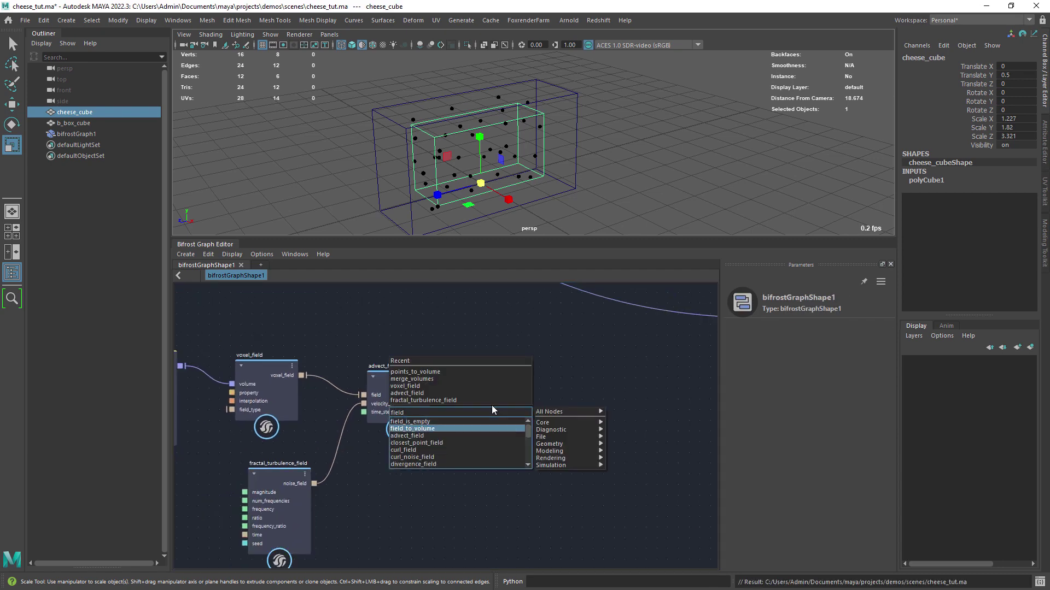
key(Return)
drag(434, 387, 517, 373)
scroll(486, 379, up, 1)
middle_drag(487, 378, 438, 399)
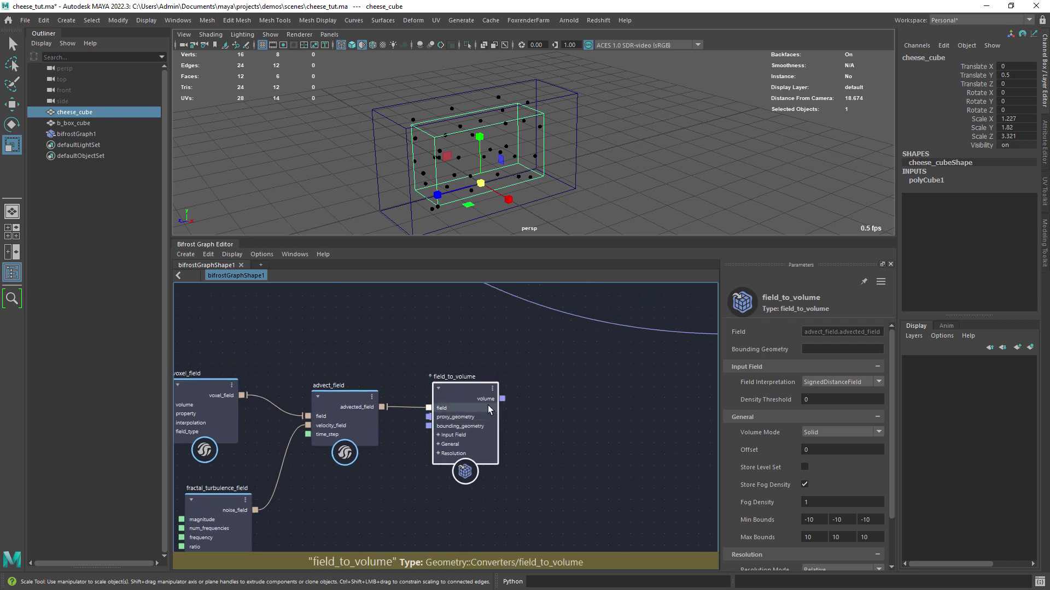
drag(490, 408, 496, 405)
Set field_to_volume's Field Interpretation to FogDensity and its Resolution Mode to Absolute
click(832, 383)
scroll(857, 527, down, 2)
click(840, 512)
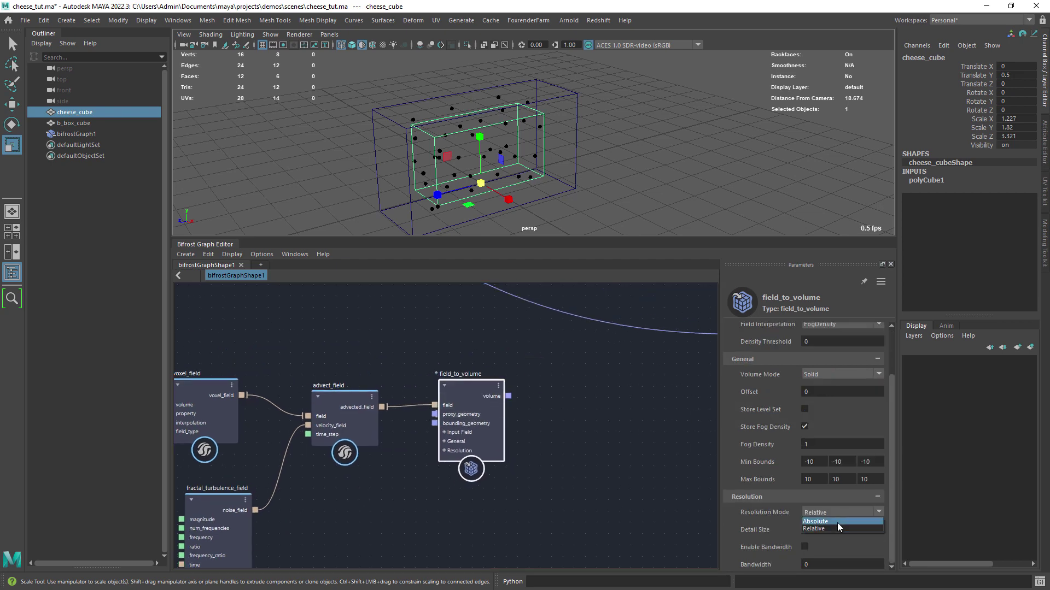
Bring the 0.06 value node and field_to_volume close together and connect the value output to detail_size
scroll(525, 437, down, 5)
middle_drag(256, 470, 420, 398)
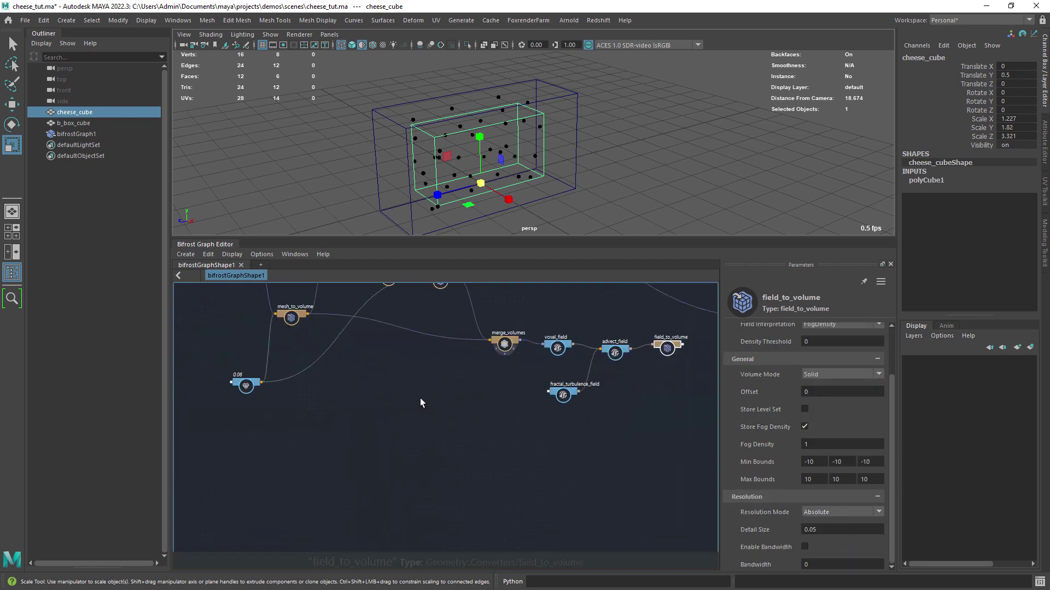
drag(246, 381, 433, 436)
middle_drag(587, 409, 451, 421)
scroll(323, 425, up, 3)
drag(680, 335, 390, 480)
scroll(299, 447, up, 4)
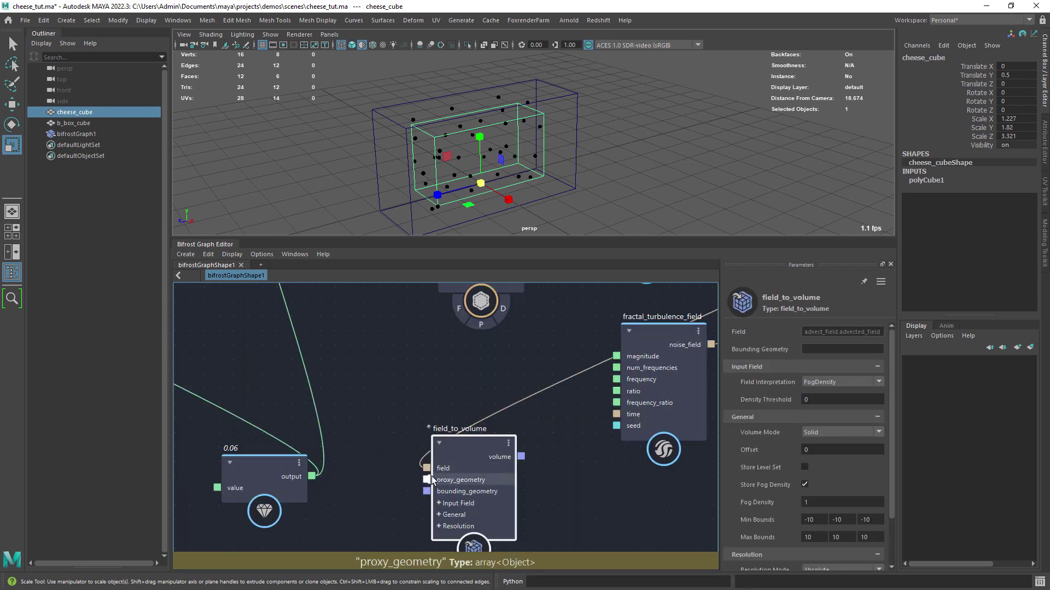
click(440, 526)
middle_drag(440, 526, 435, 448)
drag(307, 398, 195, 390)
scroll(564, 485, down, 5)
Move the field_to_volume node back beside advect_field
drag(528, 441, 715, 379)
middle_drag(624, 414, 402, 444)
drag(512, 406, 531, 376)
scroll(399, 401, up, 2)
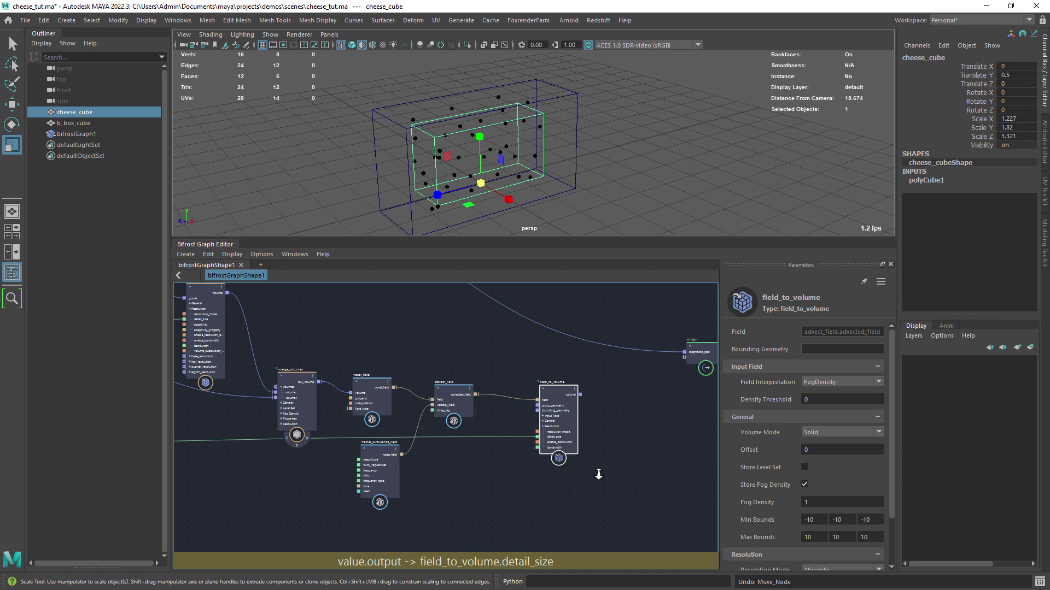
middle_drag(607, 419, 464, 412)
scroll(463, 413, up, 5)
scroll(409, 350, down, 4)
Bring b_box_cube into the graph and connect its mesh to the bounding_geometry input of field_to_volume
middle_drag(409, 349, 494, 405)
scroll(498, 386, down, 1)
click(98, 124)
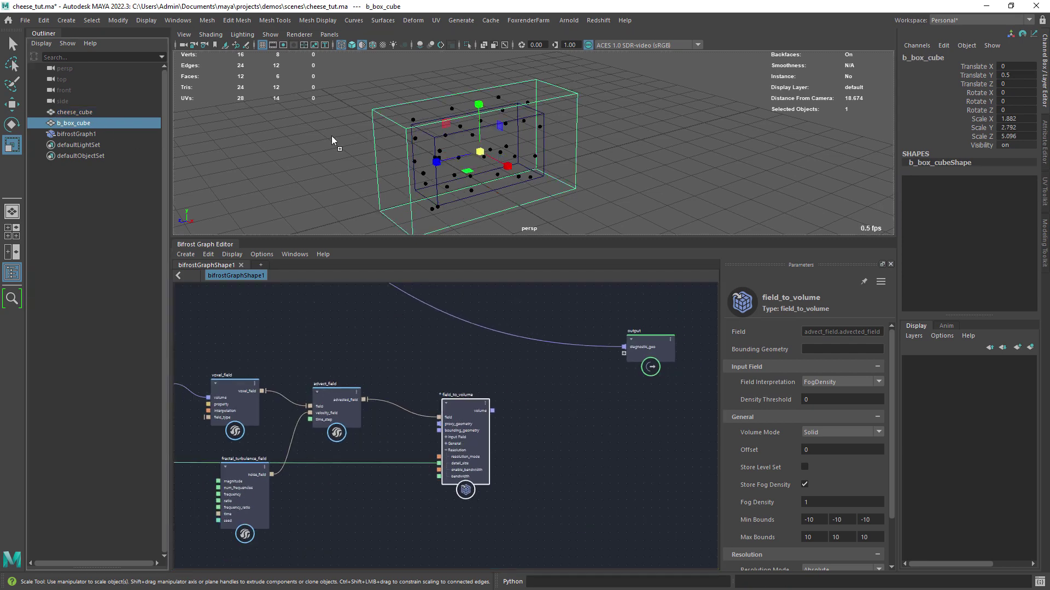
middle_drag(332, 136, 394, 343)
scroll(436, 333, up, 2)
drag(403, 346, 445, 461)
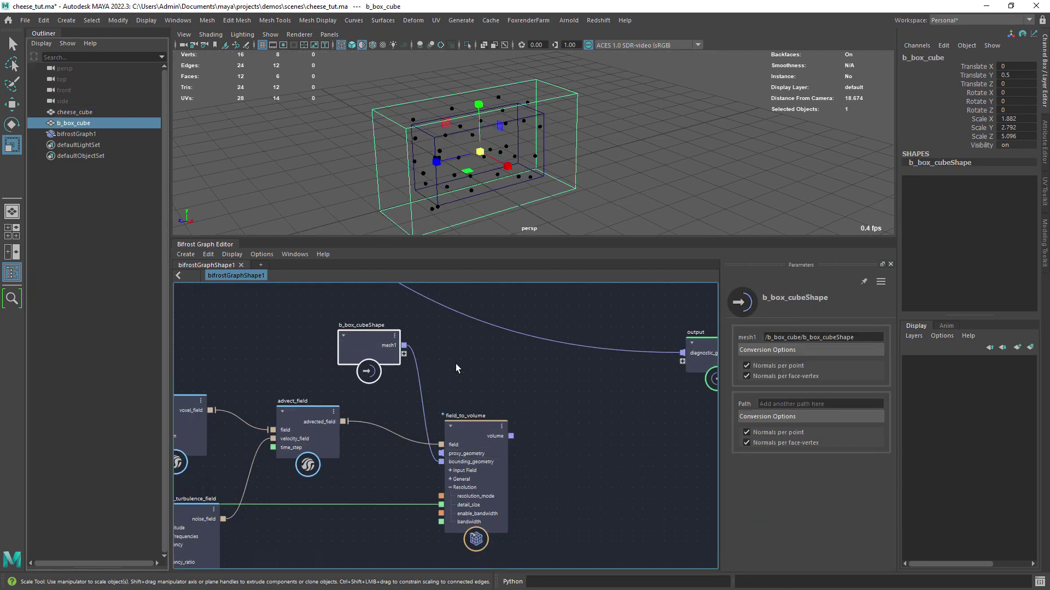
middle_drag(529, 398, 417, 367)
scroll(417, 367, down, 1)
drag(382, 390, 393, 388)
Add a fog_density_to_level_set node and connect the field_to_volume volume to its fog_density input
click(481, 412)
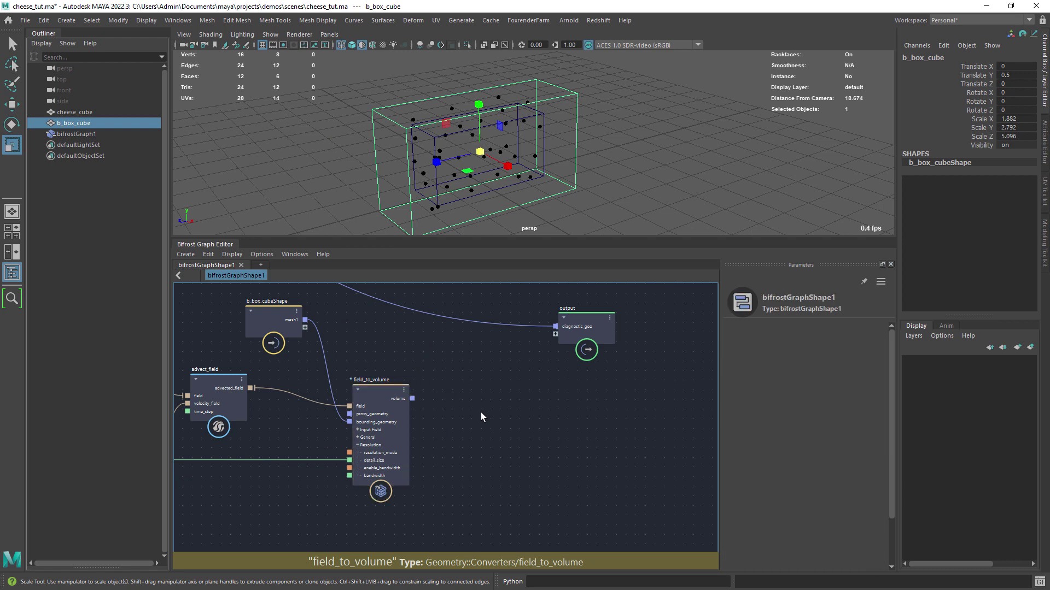
key(Tab)
text(fog_den)
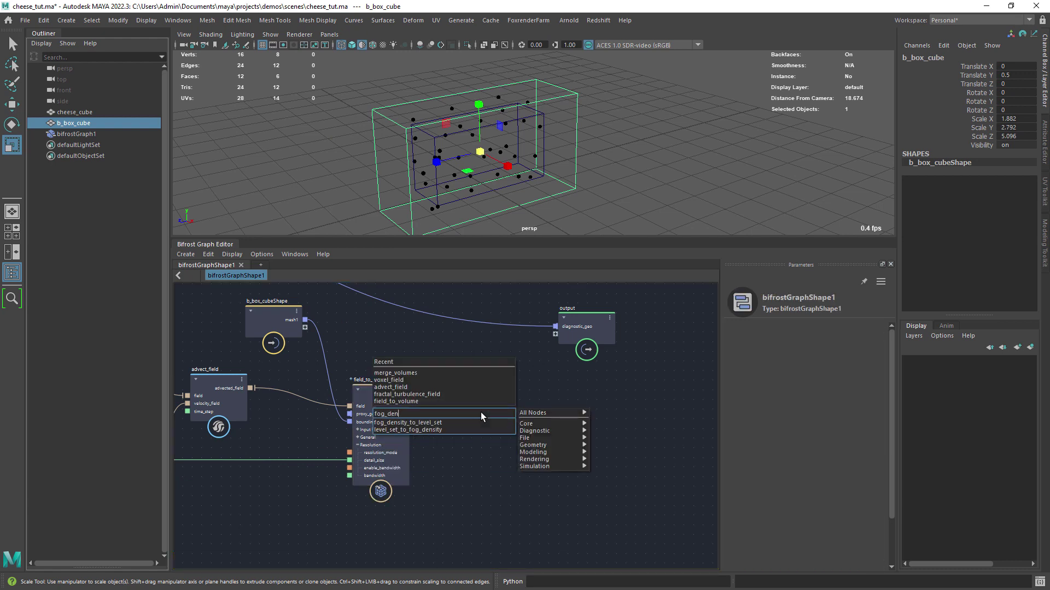
key(Down)
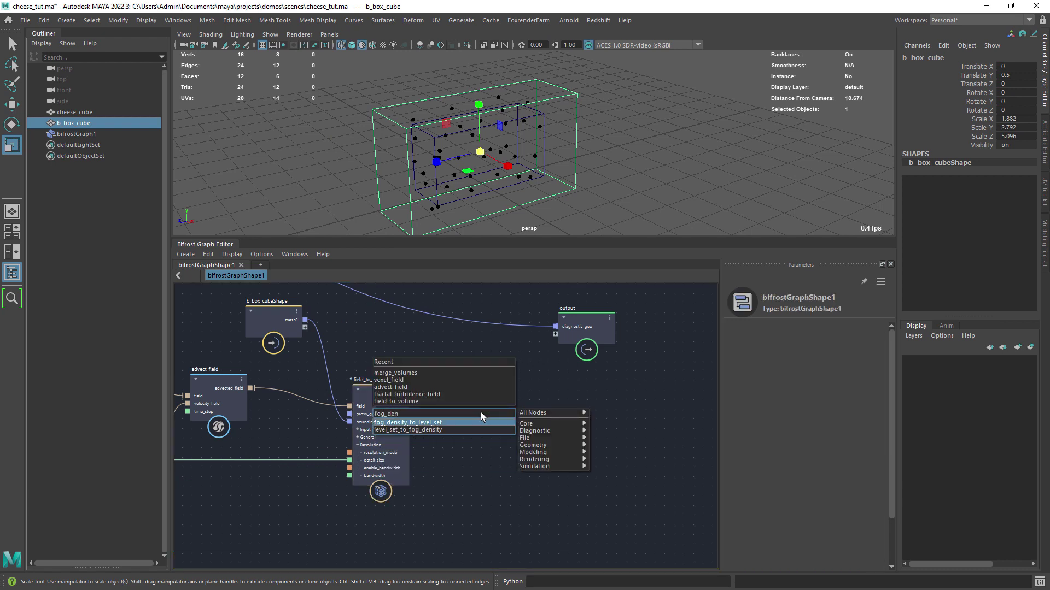
key(Return)
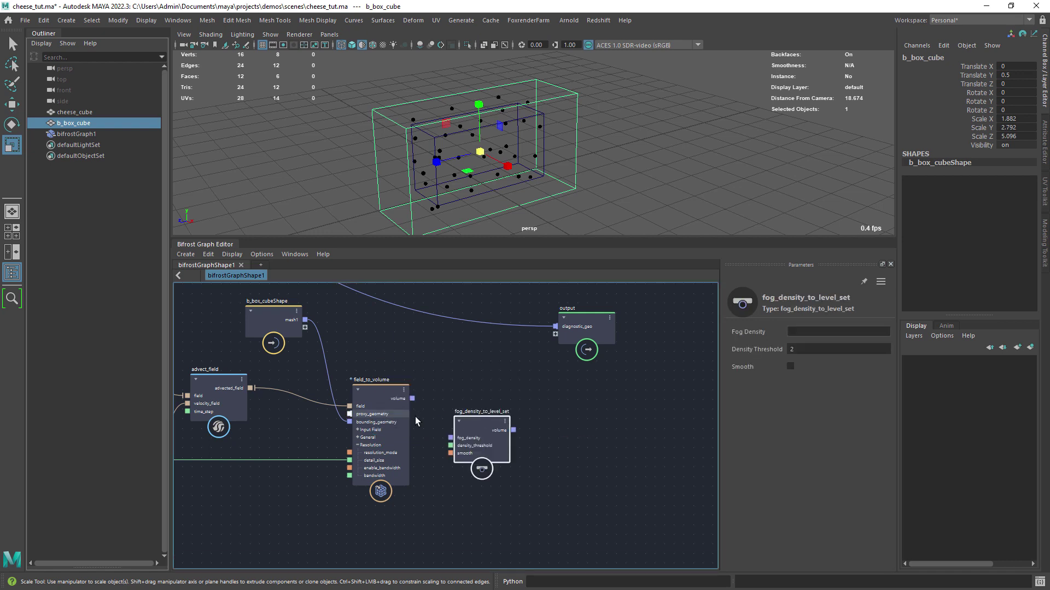
drag(412, 398, 461, 423)
Set the Density Threshold of fog_density_to_level_set to 0.6 and enable Smooth
click(798, 350)
text(0.)
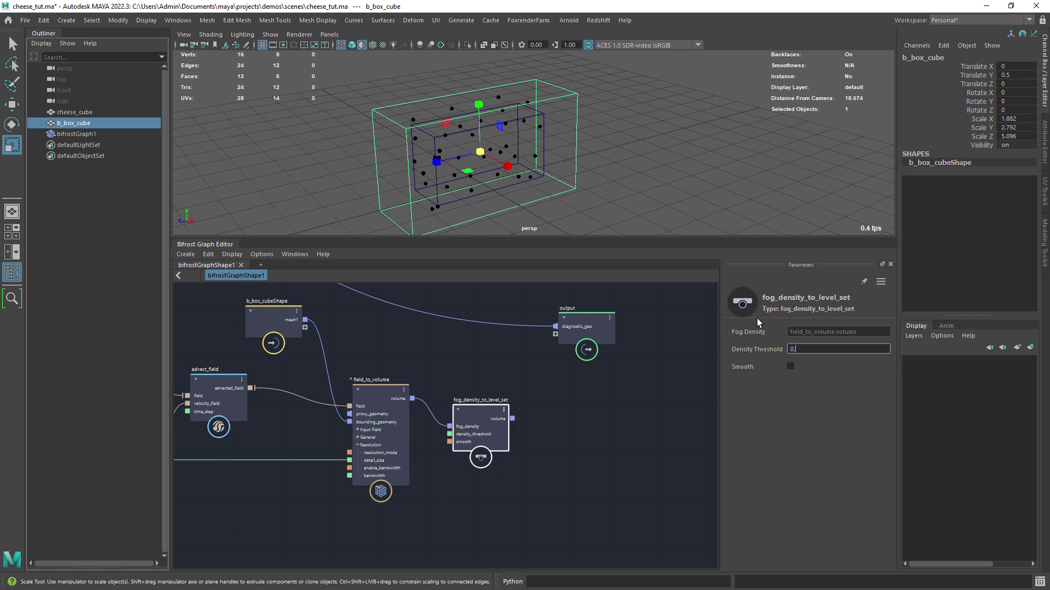
text(6)
key(Return)
click(790, 366)
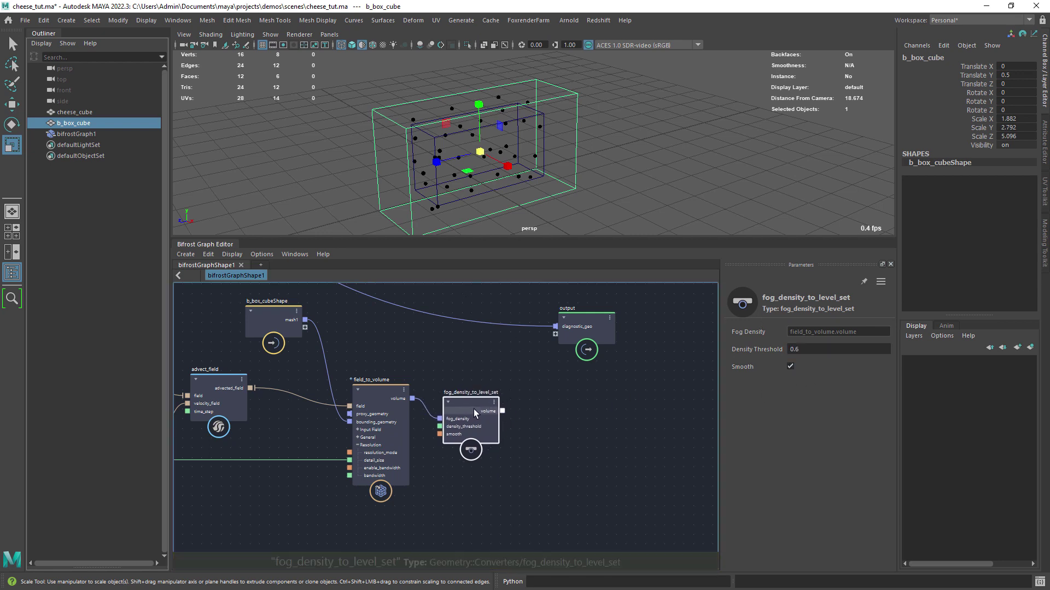
Move the output node farther from fog_density_to_level_set to make room for more nodes
scroll(477, 409, up, 1)
alt+middle_drag(511, 426, 449, 431)
drag(527, 321, 711, 362)
key(Tab)
text(smooth)
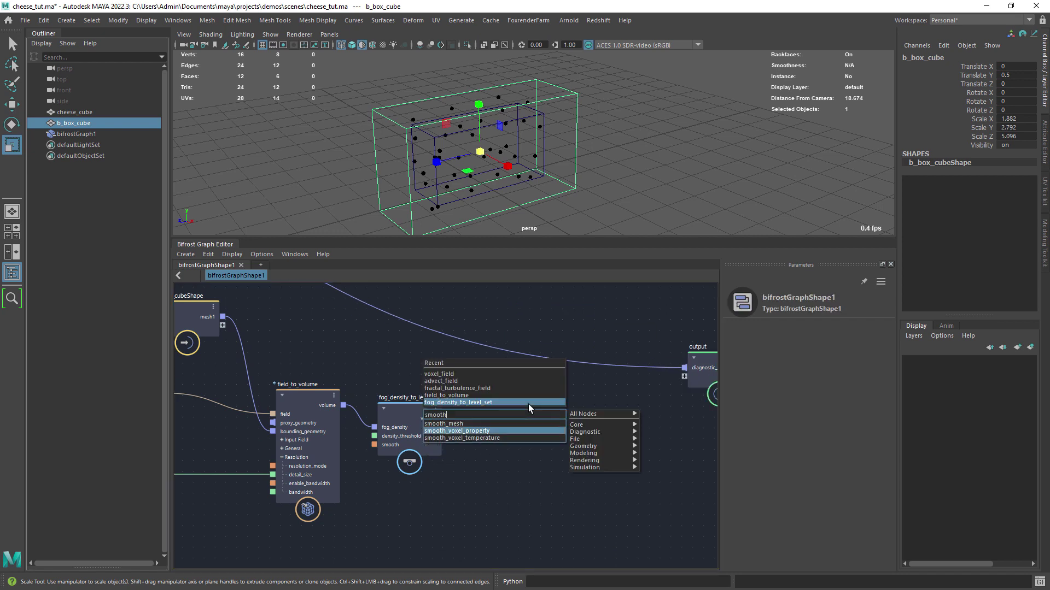
key(Return)
drag(525, 432, 507, 409)
scroll(462, 405, up, 1)
alt+middle_drag(462, 403, 460, 406)
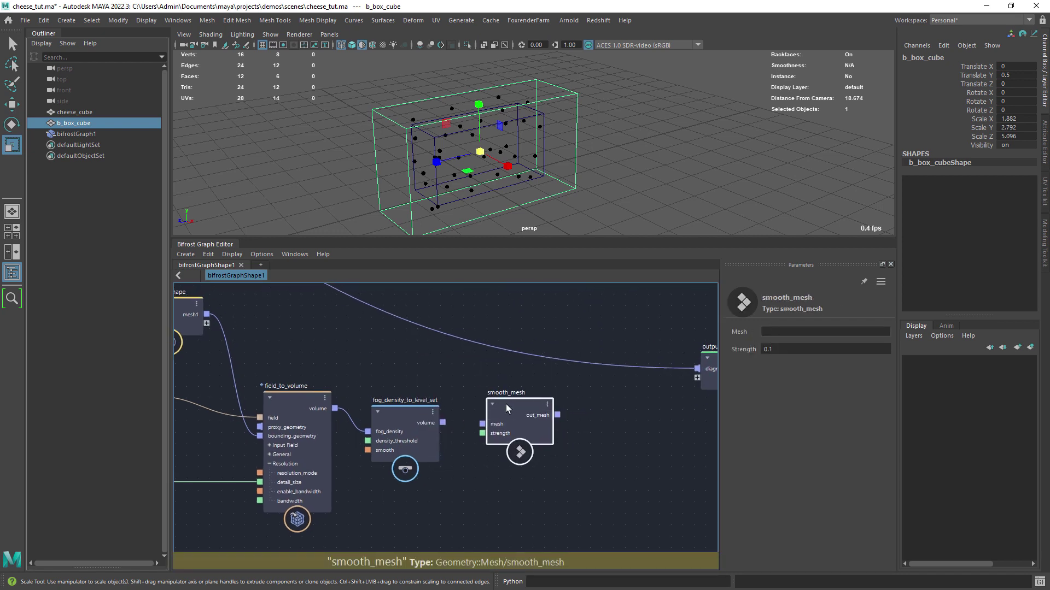
key(ctrl+z)
Add a smooth_voxel_property node and connect the fog_density_to_level_set volume to it
key(Tab)
text(smoo)
key(Down)
key(Down)
key(Return)
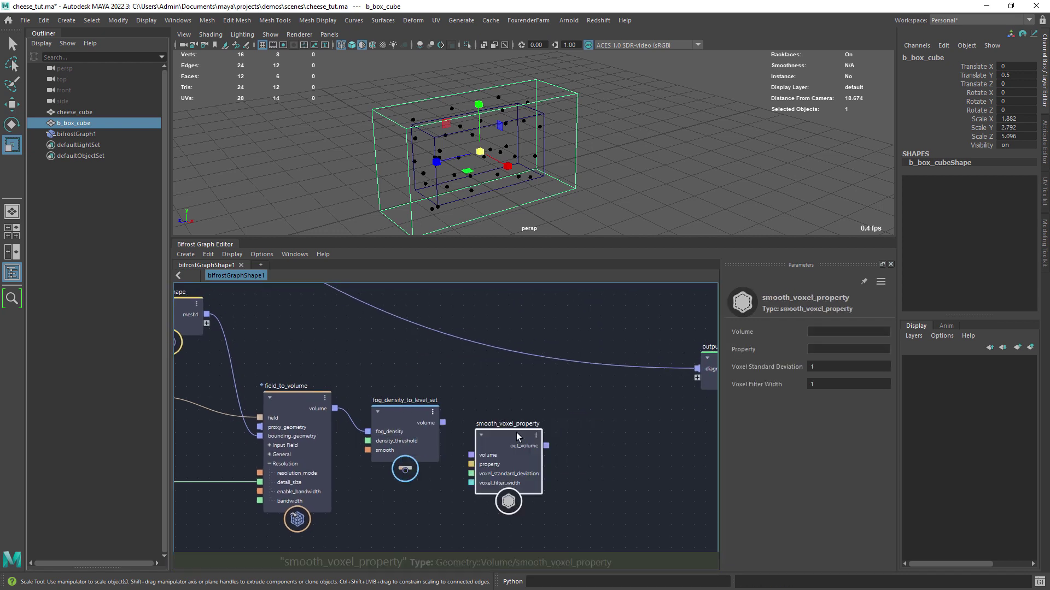
Set smooth_voxel_property's Property to voxel_signed_distance, Voxel Standard Deviation to 2 and Voxel Filter Width to 3
click(817, 348)
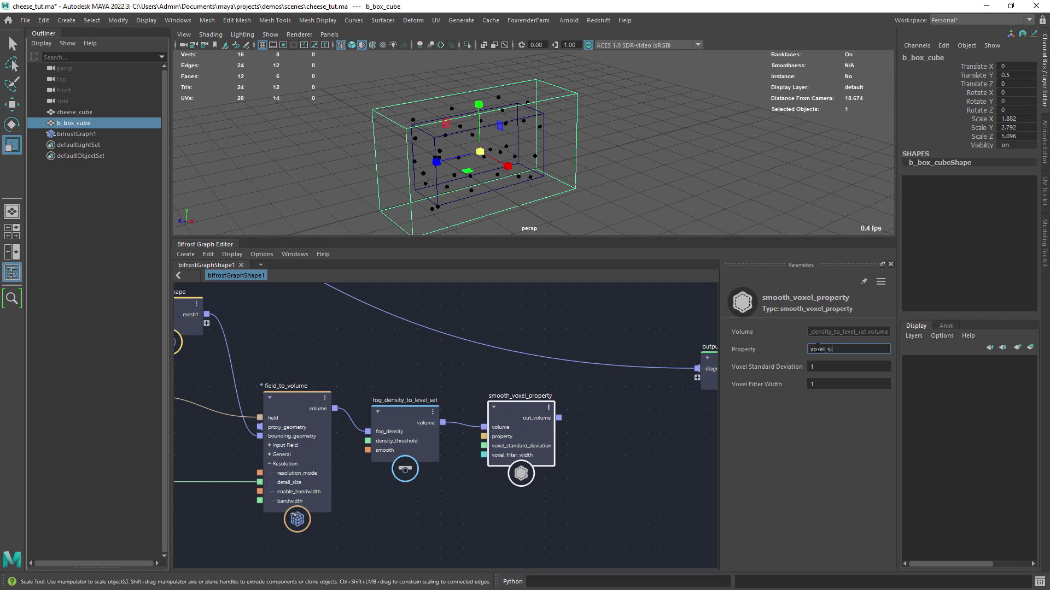
key(Tab)
text(2)
key(Tab)
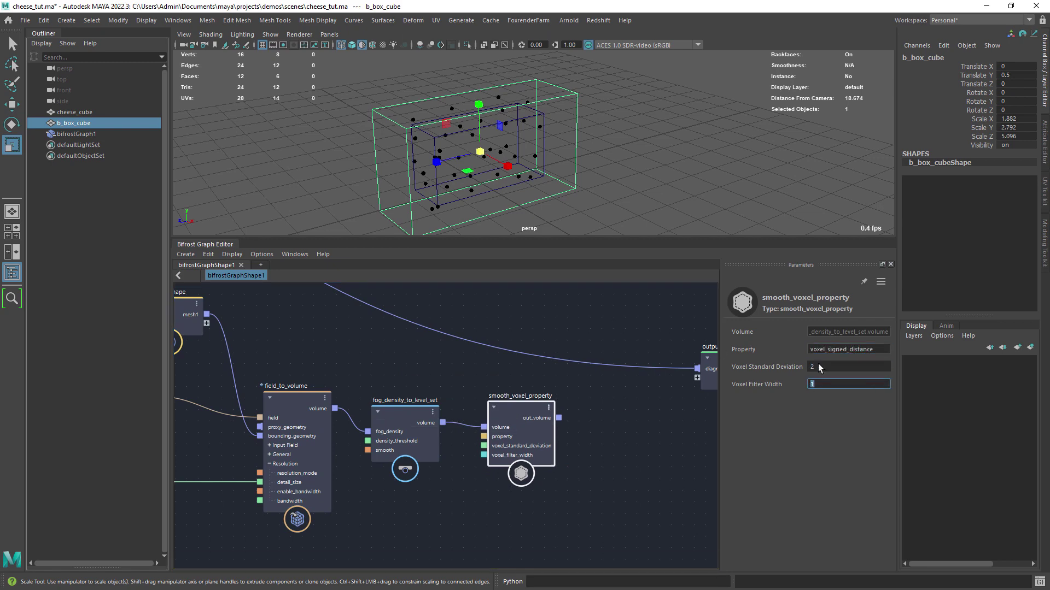
text(3)
Add a contour_dual_marching_cubes node after smooth_voxel_property
alt+middle_drag(584, 419, 436, 436)
scroll(436, 441, up, 1)
key(Tab)
text(con)
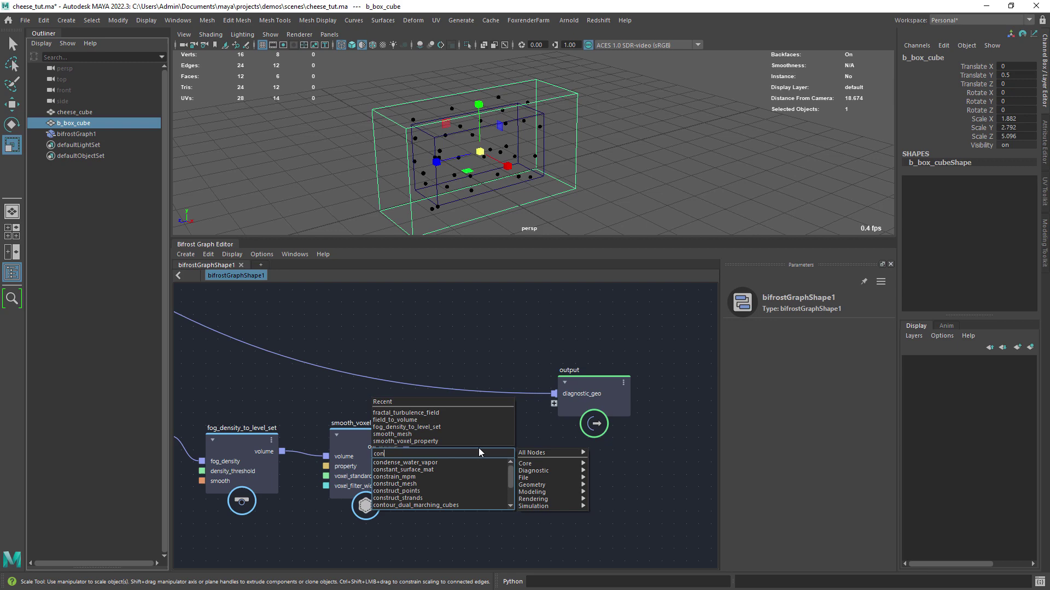
key(Down)
key(Down)
key(Down)
key(Down)
key(Down)
key(Down)
key(Down)
key(Return)
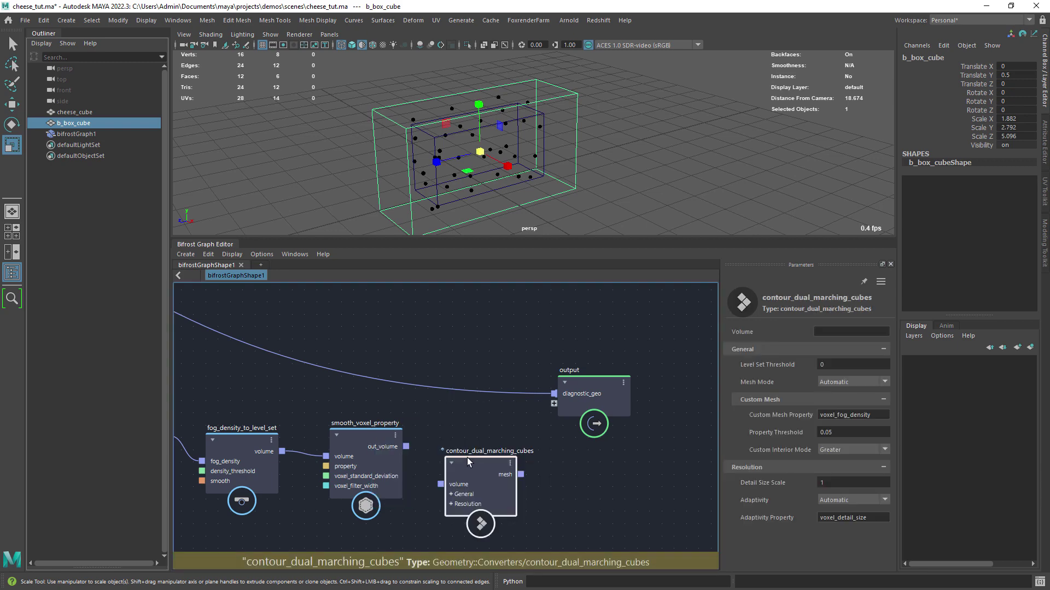
Connect smooth_voxel_property's out_volume to contour_dual_marching_cubes and the resulting mesh to the output node
drag(468, 462, 468, 435)
drag(406, 446, 440, 460)
alt+middle_drag(562, 409, 518, 415)
scroll(518, 415, up, 1)
drag(518, 415, 555, 422)
drag(473, 458, 545, 414)
Hide b_box_cube and cheese_cube and switch the viewport to smooth shaded display
alt+drag(538, 169, 486, 189)
alt+right_drag(487, 189, 562, 245)
key(ctrl+h)
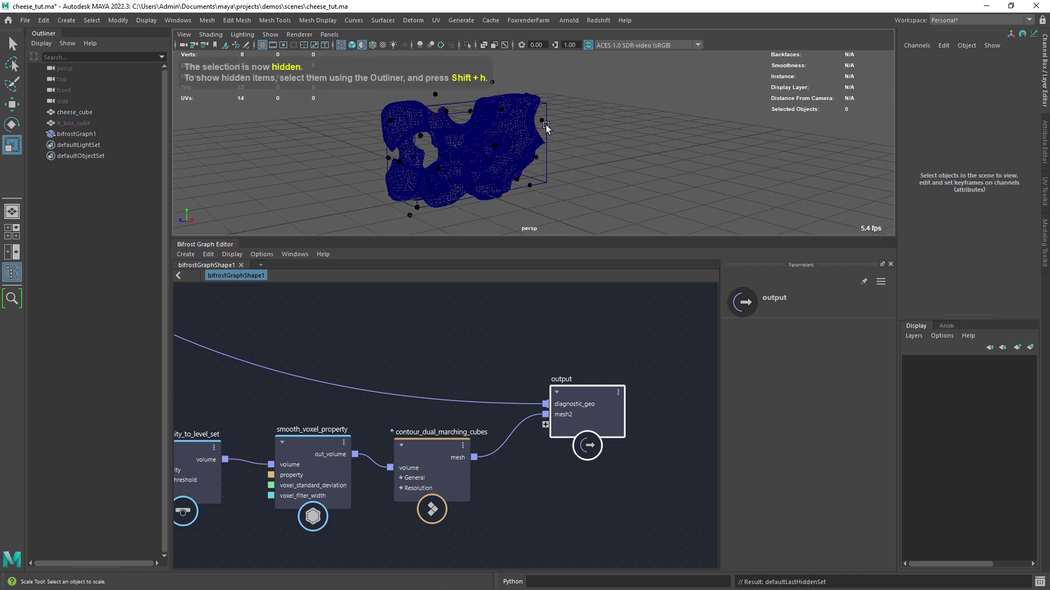
key(5)
alt+drag(470, 154, 506, 202)
scroll(480, 178, up, 3)
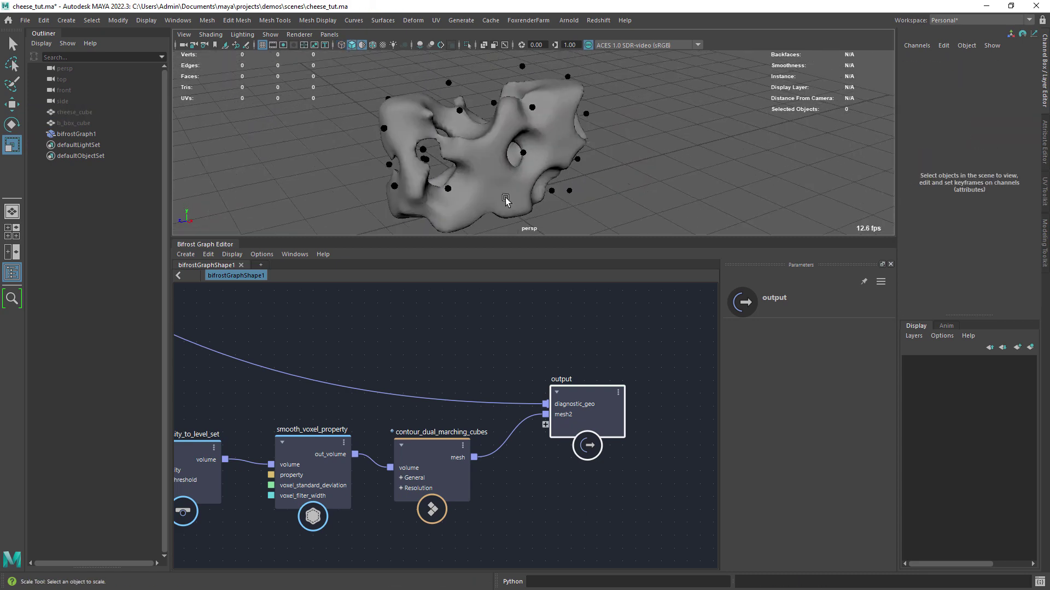
Try fractal_turbulence_field values of about 0.096 for Num Frequencies, 0.1003 for Frequency and 0.0099 for Ratio
scroll(507, 202, down, 5)
alt+middle_drag(344, 372, 591, 323)
scroll(590, 323, down, 2)
alt+middle_drag(306, 421, 466, 388)
scroll(322, 379, up, 3)
alt+middle_drag(378, 394, 371, 416)
drag(376, 418, 372, 435)
drag(757, 351, 486, 359)
drag(747, 367, 739, 384)
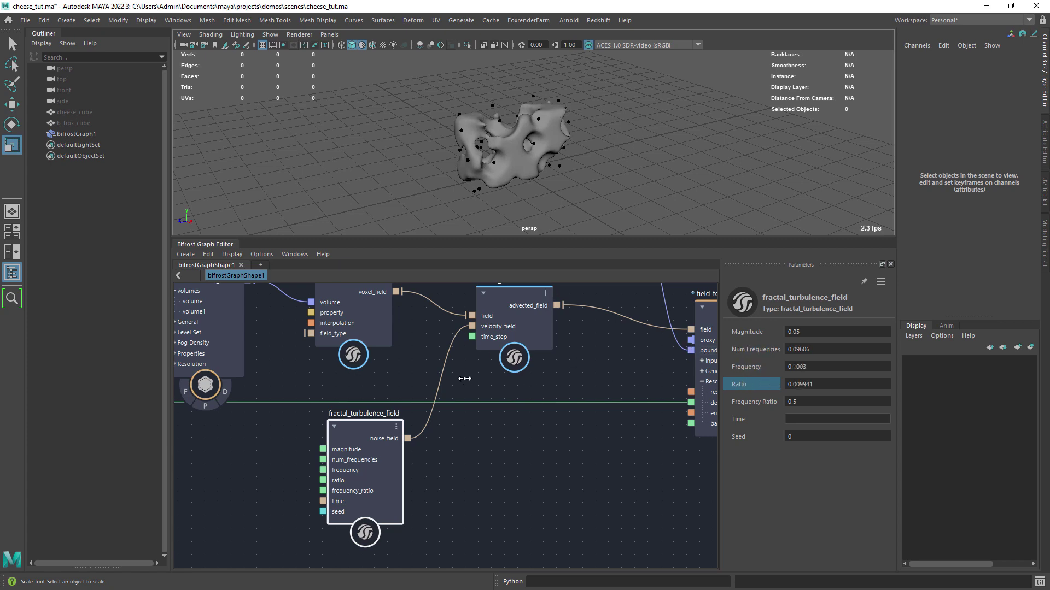
drag(544, 410, 566, 400)
Undo the last parameter value change in the graph
scroll(558, 413, down, 3)
alt+middle_drag(249, 329, 557, 460)
scroll(557, 460, up, 2)
key(ctrl+s)
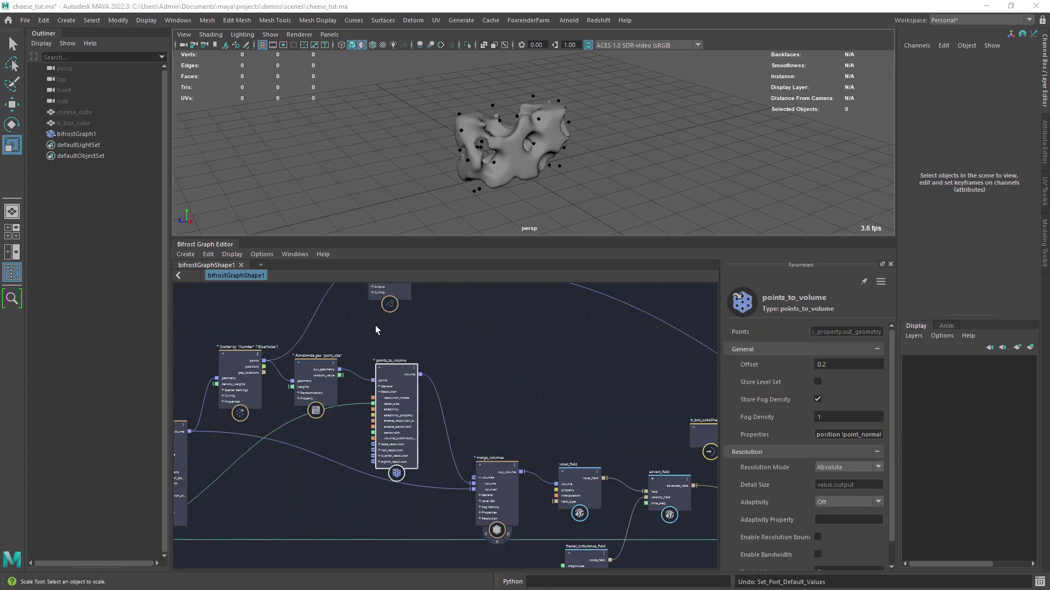
click(443, 336)
scroll(377, 333, up, 3)
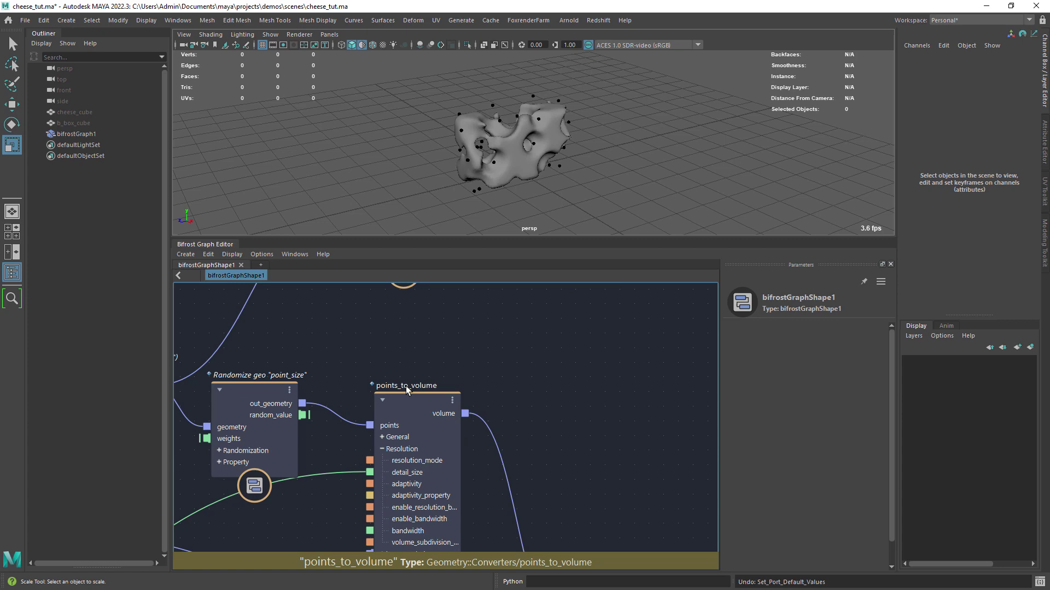
Lower the points_to_volume Offset to about 0.048
scroll(492, 421, down, 4)
scroll(375, 379, up, 4)
click(560, 459)
alt+middle_drag(559, 458, 410, 437)
alt+right_drag(549, 163, 554, 163)
drag(740, 364, 718, 361)
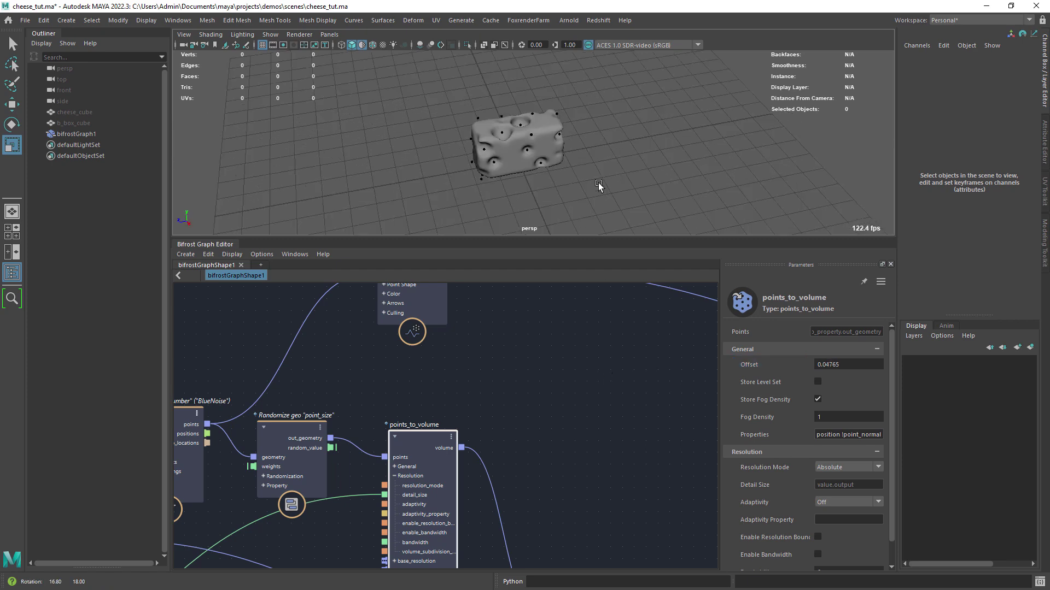
Set the scatter_points Amount to 80
middle_drag(550, 388, 618, 356)
scroll(267, 398, down, 5)
scroll(471, 379, up, 6)
click(436, 370)
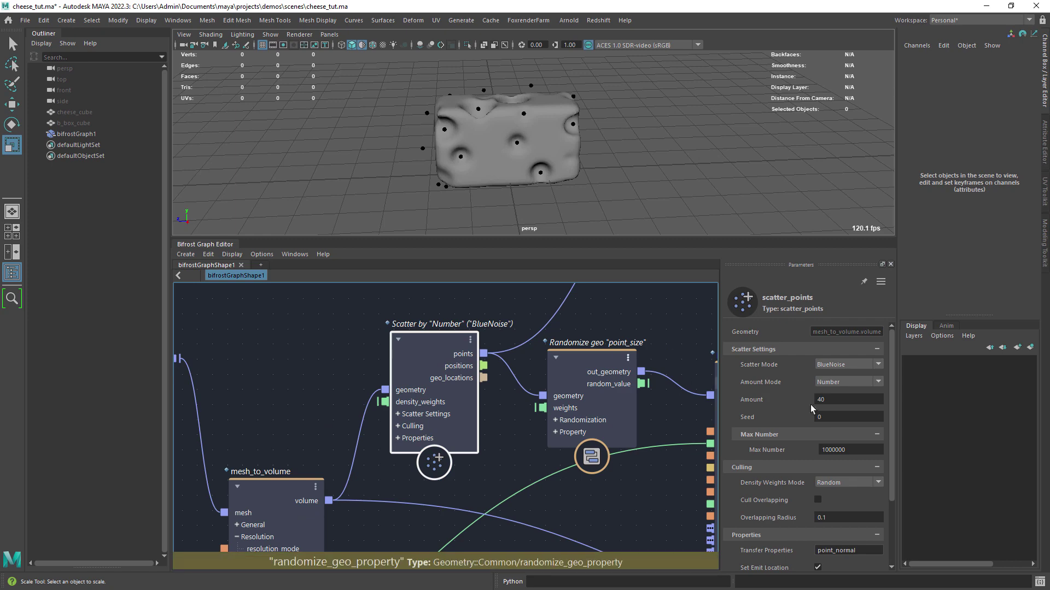
click(821, 399)
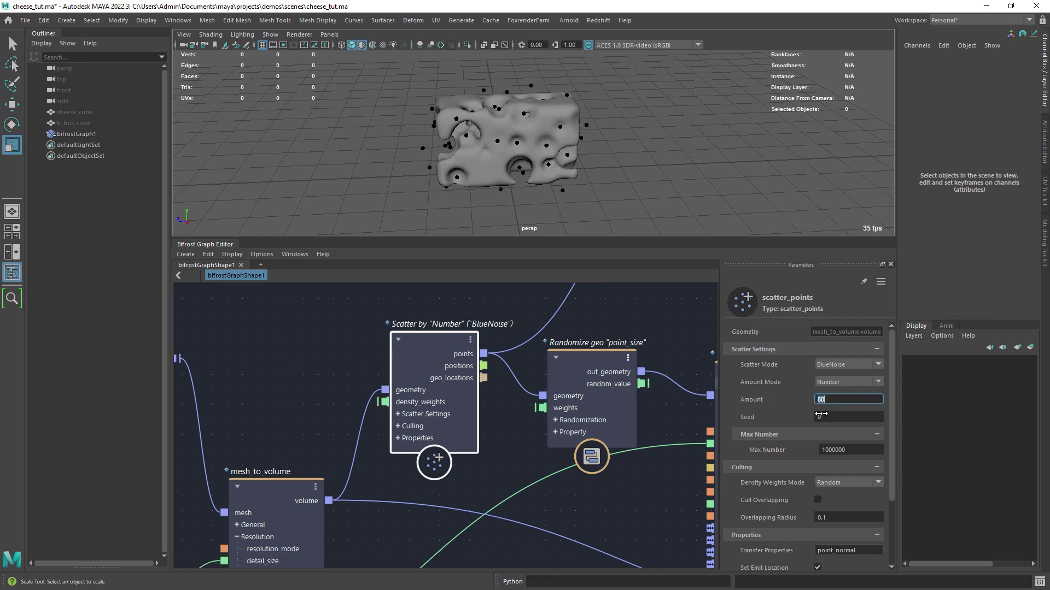
mouse_move(558, 197)
alt+mouse_down()
mouse_move(534, 174)
mouse_move(565, 176)
mouse_move(547, 185)
alt+mouse_up()
Set the Max of the randomize_geo_property node for point_size to 0.25
middle_drag(581, 354, 465, 364)
click(464, 363)
click(832, 385)
scroll(816, 384, down, 2)
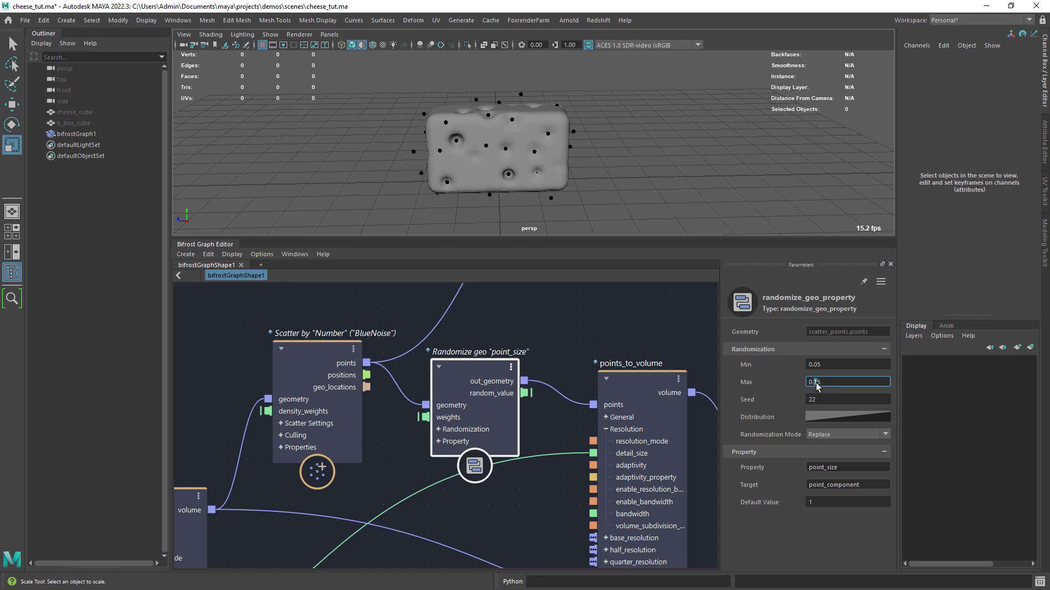
text(0.2)
key(Return)
mouse_move(660, 174)
alt+mouse_down()
mouse_move(732, 169)
mouse_move(662, 172)
alt+mouse_up()
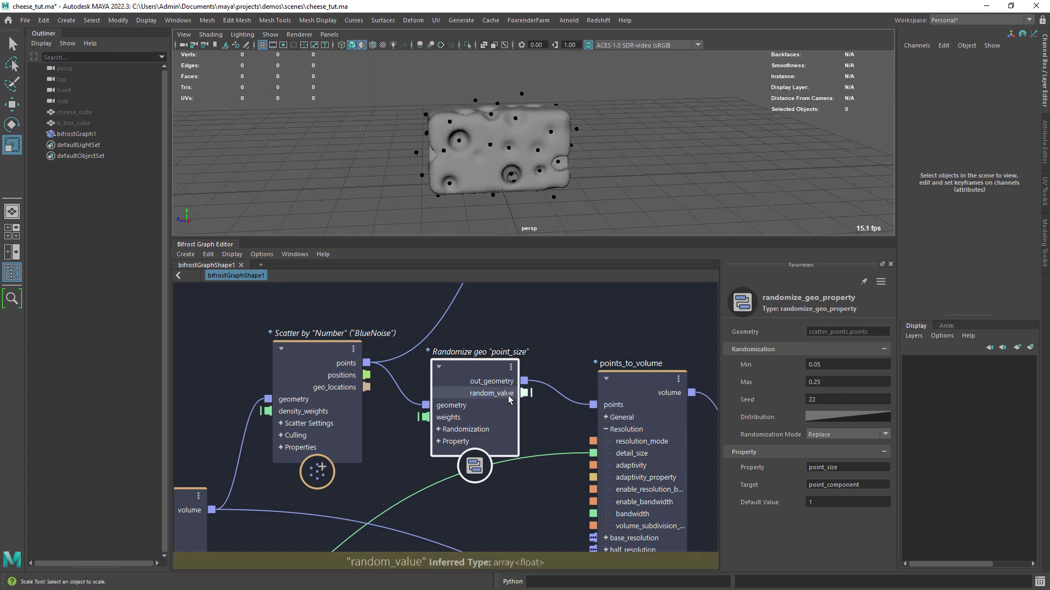
Vary the scatter_points Seed through values such as 2 to get a different hole layout
drag(749, 401, 782, 418)
click(331, 351)
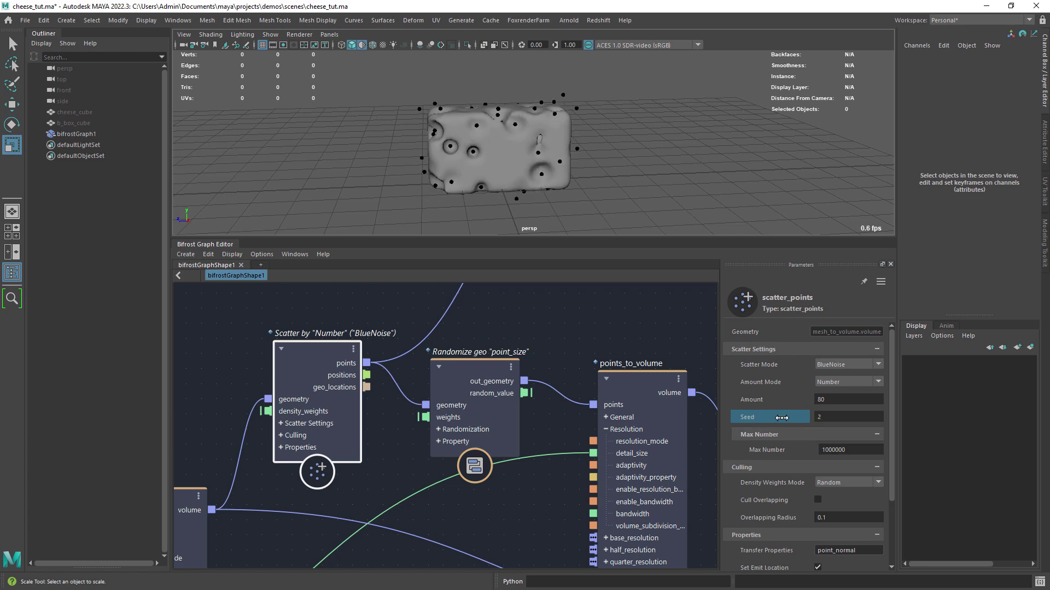
drag(765, 420, 781, 420)
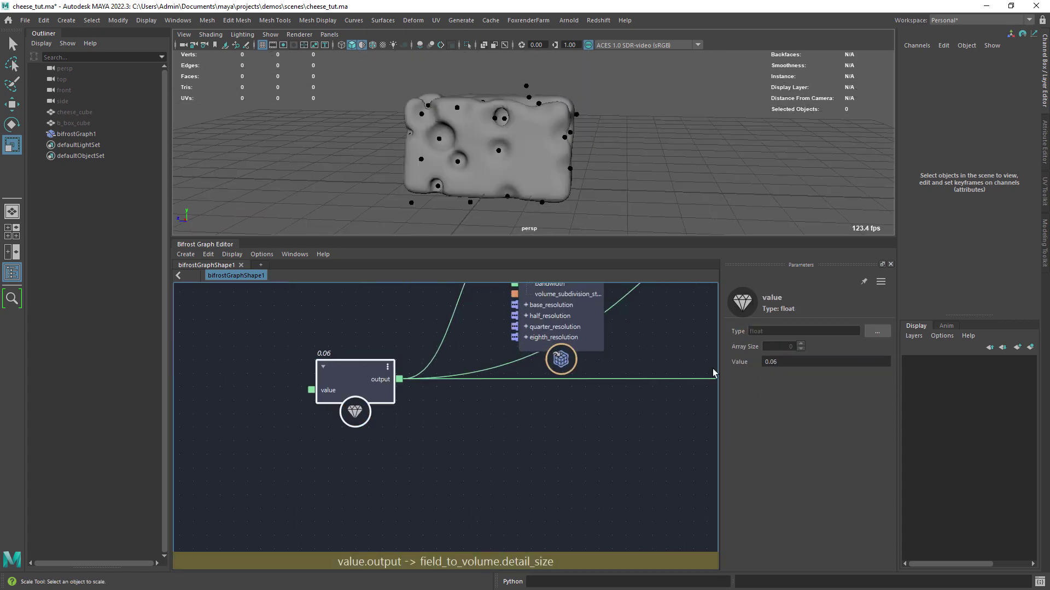
Set the shared float value node that drives the volumes' detail size to 0.04
click(778, 364)
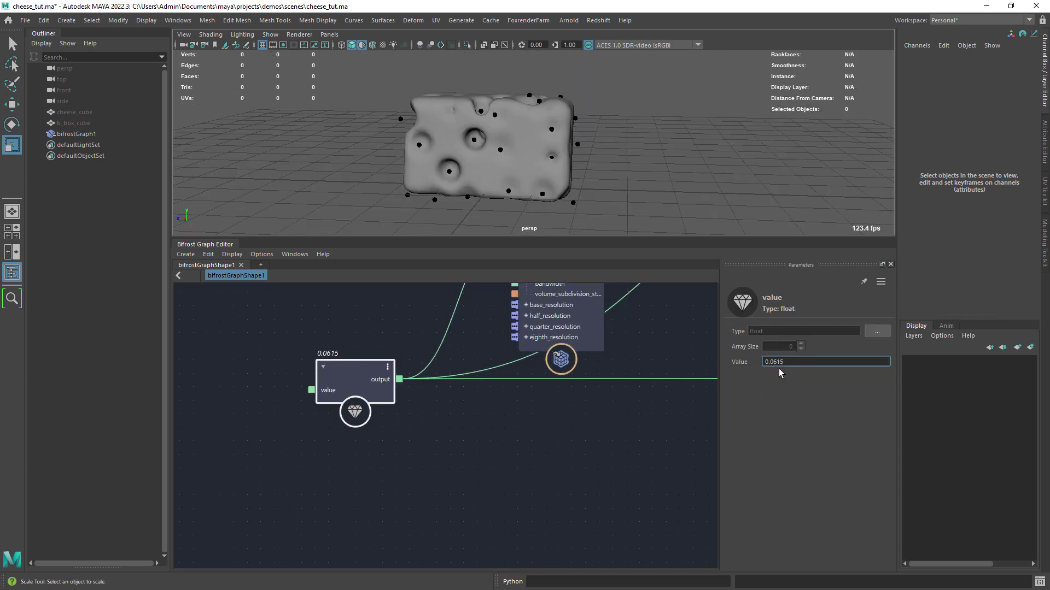
text(4)
key(Return)
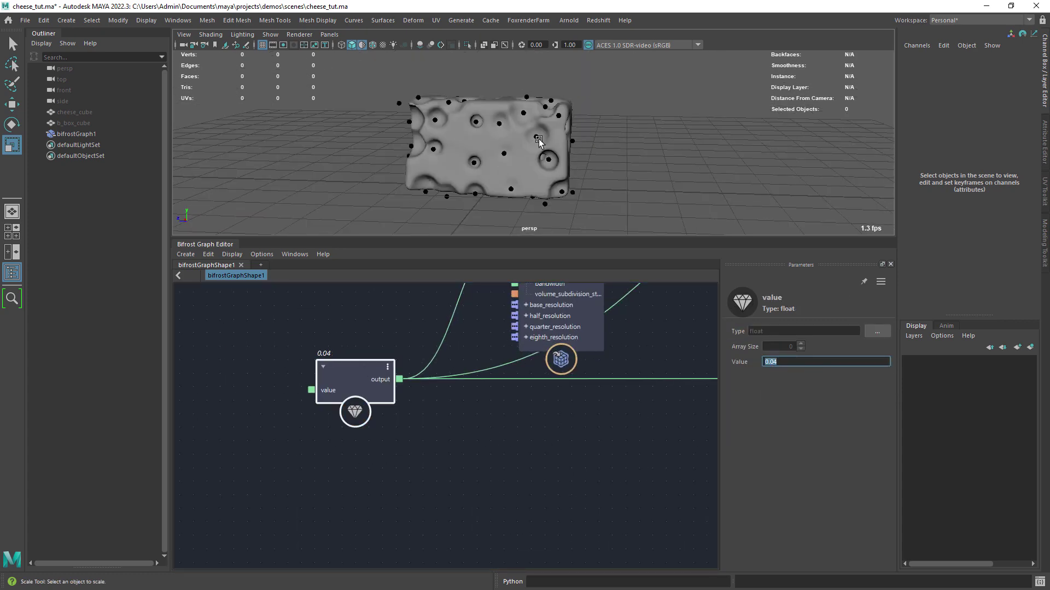
Set the density threshold of fog_density_to_level_set to about 0.624
scroll(596, 294, down, 3)
alt+middle_drag(596, 294, 405, 423)
scroll(625, 396, up, 2)
alt+middle_drag(625, 395, 325, 310)
click(534, 349)
drag(756, 350, 747, 350)
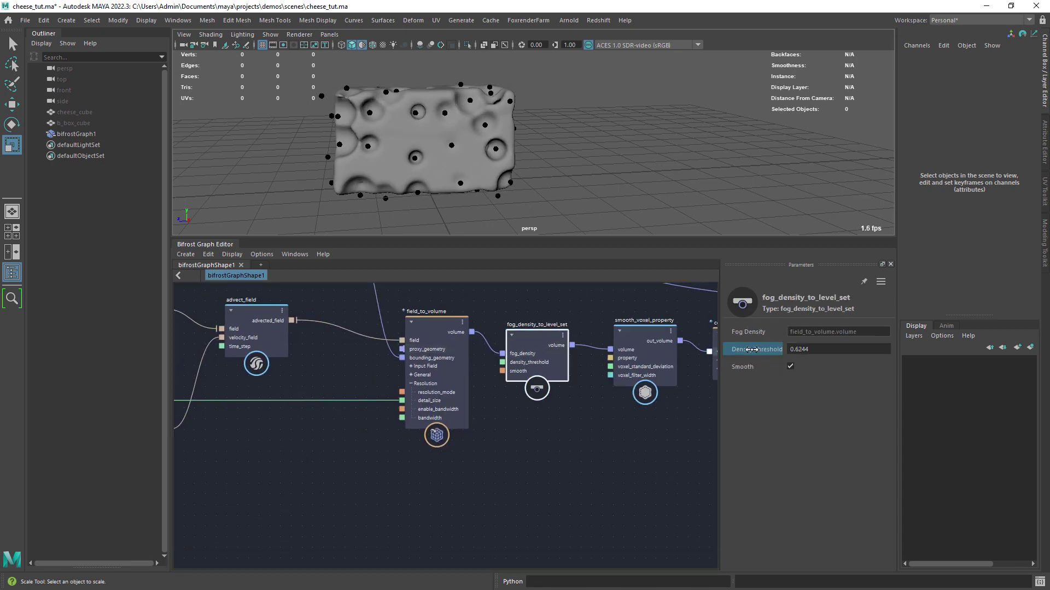
Reduce the points_to_volume Offset to about 0.026
scroll(538, 426, down, 2)
alt+middle_drag(522, 417, 583, 432)
click(533, 374)
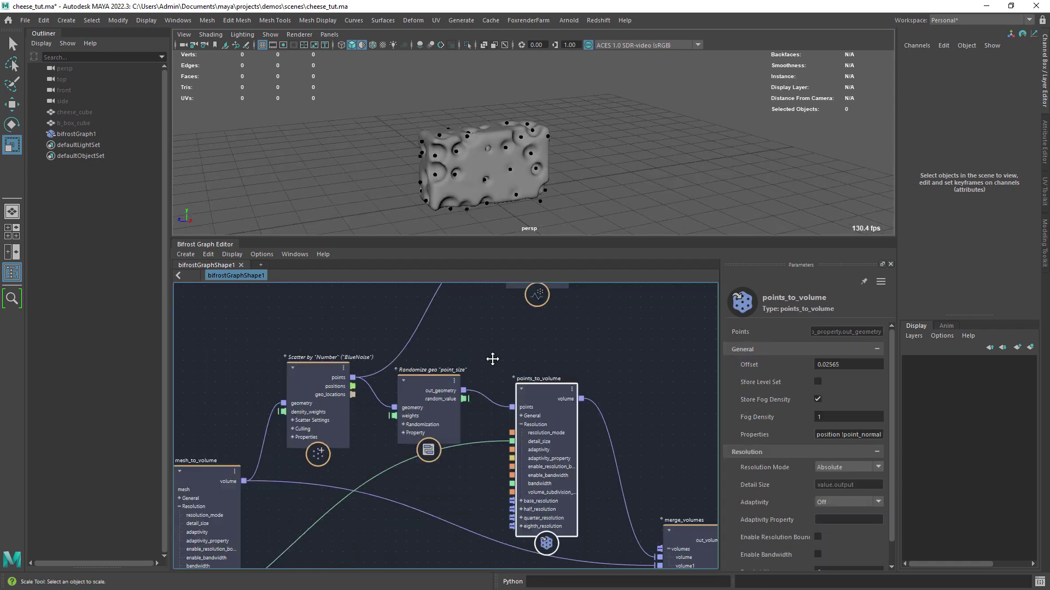
Delete the connection that feeds the scattered points' diagnostic display into the output node
middle_drag(493, 358, 470, 348)
scroll(468, 381, up, 5)
click(466, 401)
key(Delete)
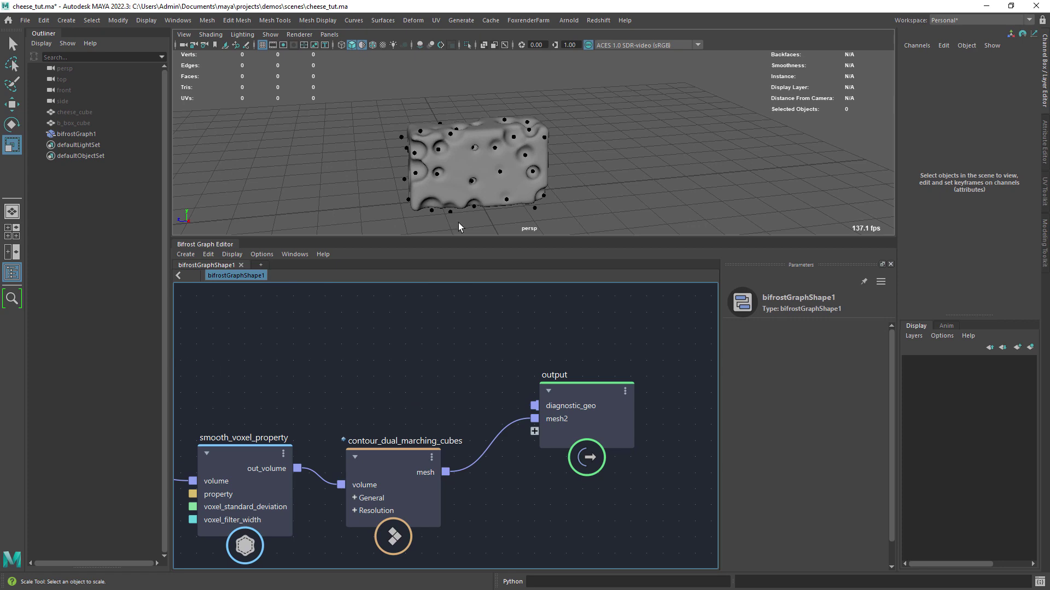
alt+drag(458, 210, 526, 156)
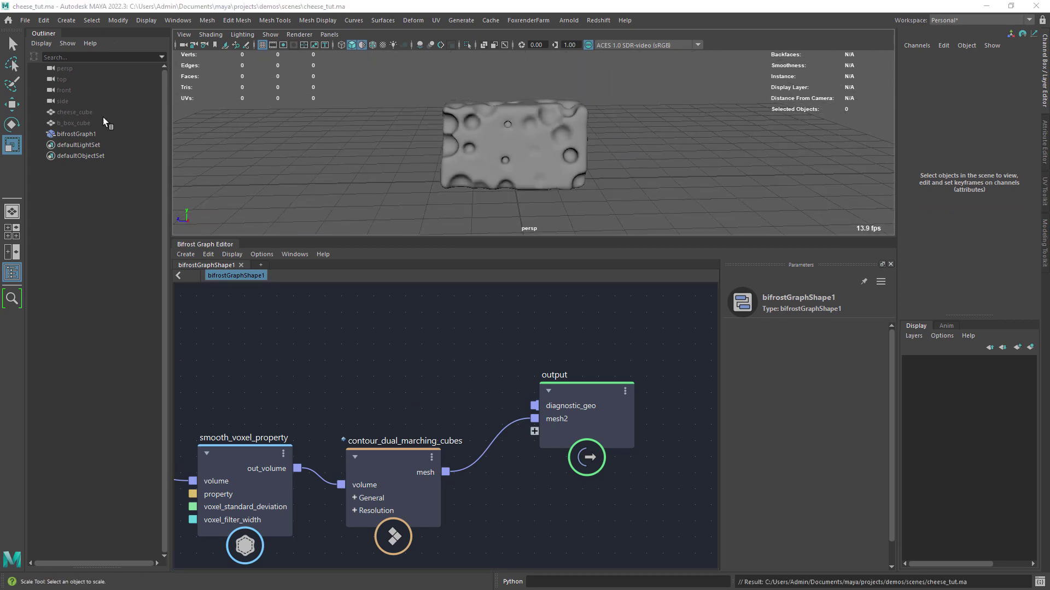
Unhide cheese_cube and b_box_cube in wireframe display and disconnect the contoured mesh from the output node
drag(102, 115, 101, 124)
key(shift+h)
key(4)
click(488, 449)
key(Delete)
Scale the vertices at one end of cheese_cube closer together to taper it into a wedge
click(581, 164)
alt+drag(535, 148, 657, 180)
right_drag(557, 136, 509, 137)
drag(493, 156, 582, 194)
drag(544, 172, 536, 178)
alt+drag(683, 164, 547, 142)
drag(525, 84, 566, 153)
drag(544, 71, 543, 33)
alt+drag(493, 192, 546, 159)
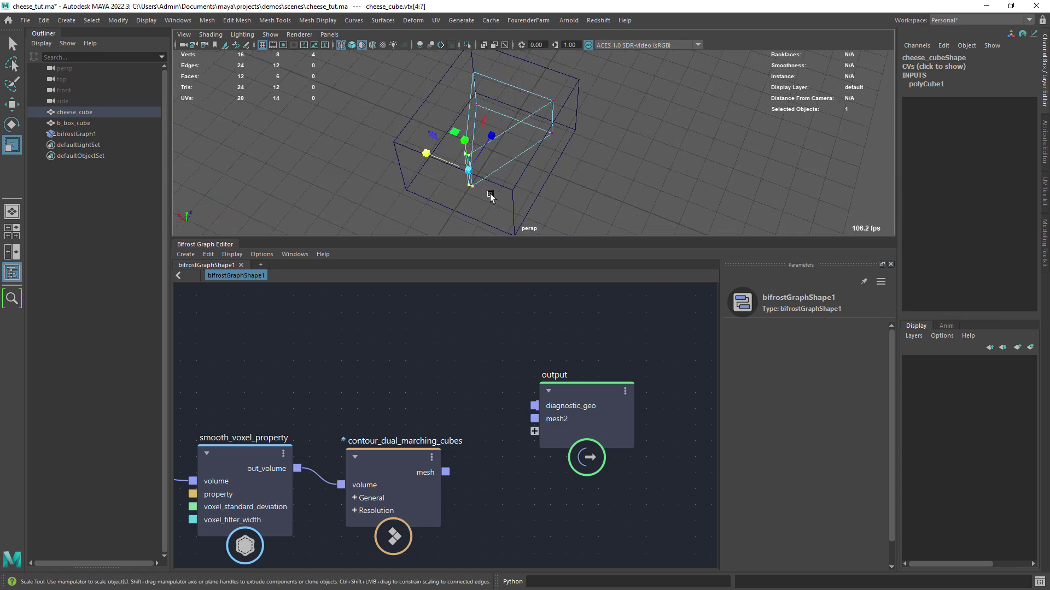
Return to object mode, hide both cubes and reconnect the contour_dual_marching_cubes mesh to the output's mesh2 in shaded display
key(q)
right_drag(490, 196, 536, 164)
click(565, 152)
drag(565, 153, 471, 109)
key(ctrl+h)
mouse_move(446, 472)
mouse_down()
mouse_move(524, 402)
mouse_move(534, 419)
mouse_up()
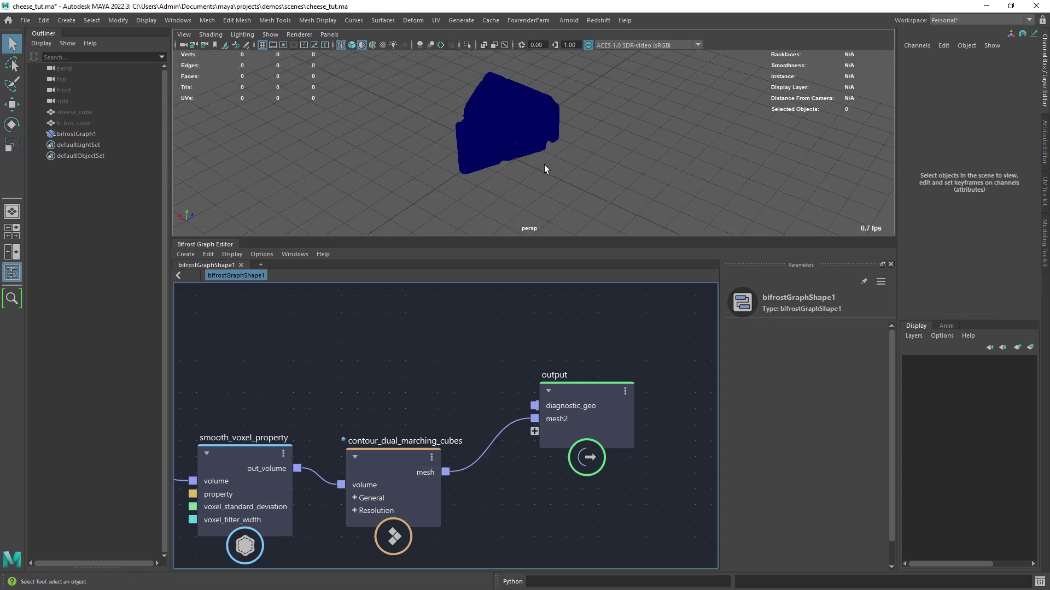
key(5)
mouse_move(544, 165)
alt+mouse_down()
mouse_move(698, 176)
mouse_move(579, 181)
alt+mouse_up()
Remove the mesh2 connection on the output node and bring back the two hidden cubes in wireframe display
click(490, 445)
key(Delete)
key(ctrl+shift+h)
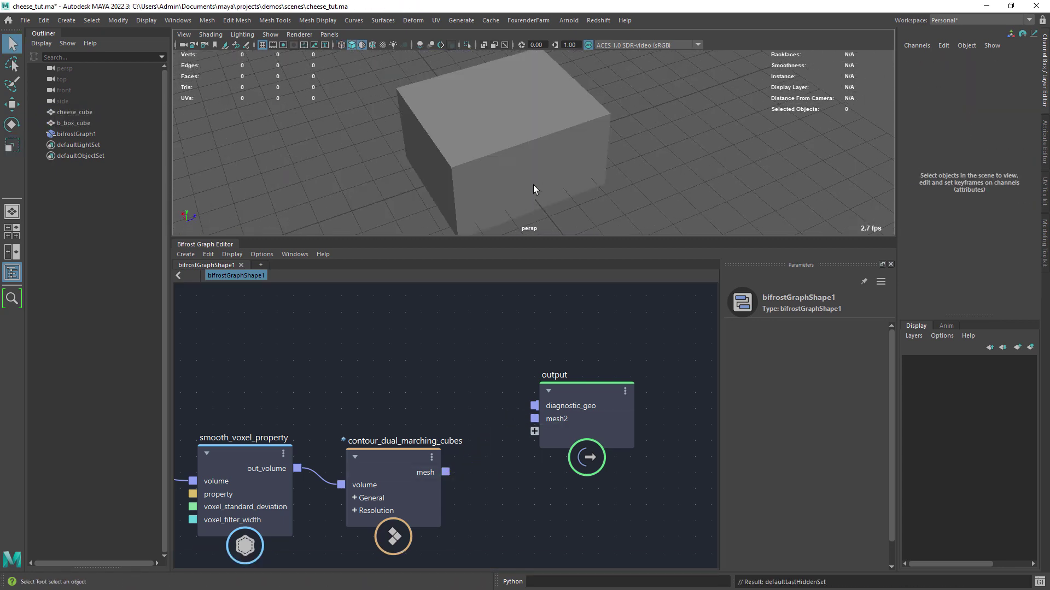
key(4)
Scale the cheese cube in object mode to change the block's proportions
click(567, 176)
key(r)
drag(559, 136, 572, 139)
Hide both cubes again and reconnect the contoured mesh to mesh2, viewing the new cheese block shaded in an enlarged viewport
drag(574, 150, 534, 178)
key(ctrl+h)
drag(446, 472, 534, 419)
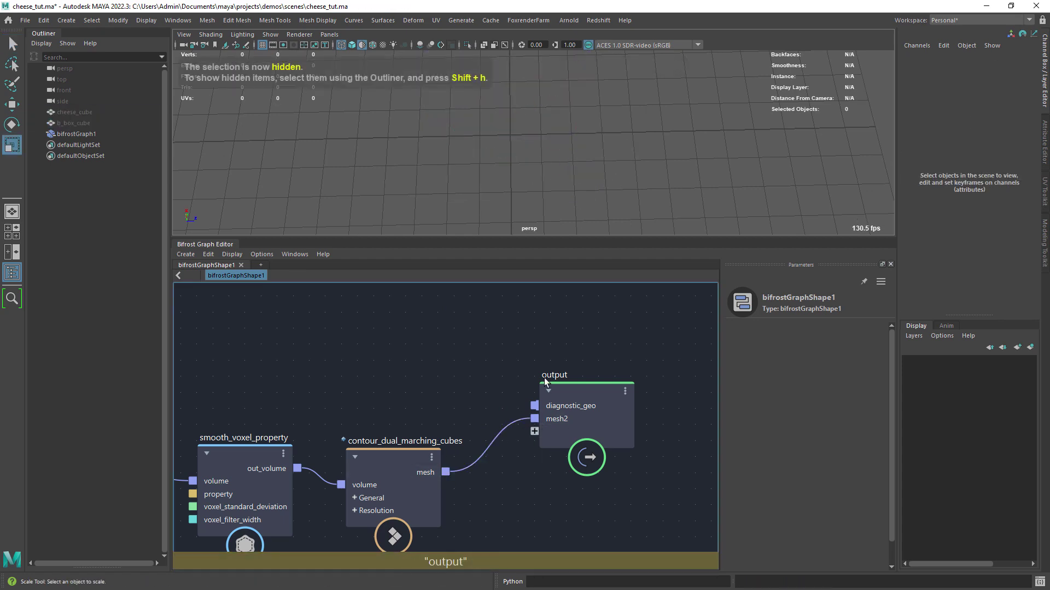
key(5)
mouse_move(481, 213)
alt+mouse_down()
mouse_move(521, 187)
mouse_move(544, 188)
alt+mouse_up()
key(space)
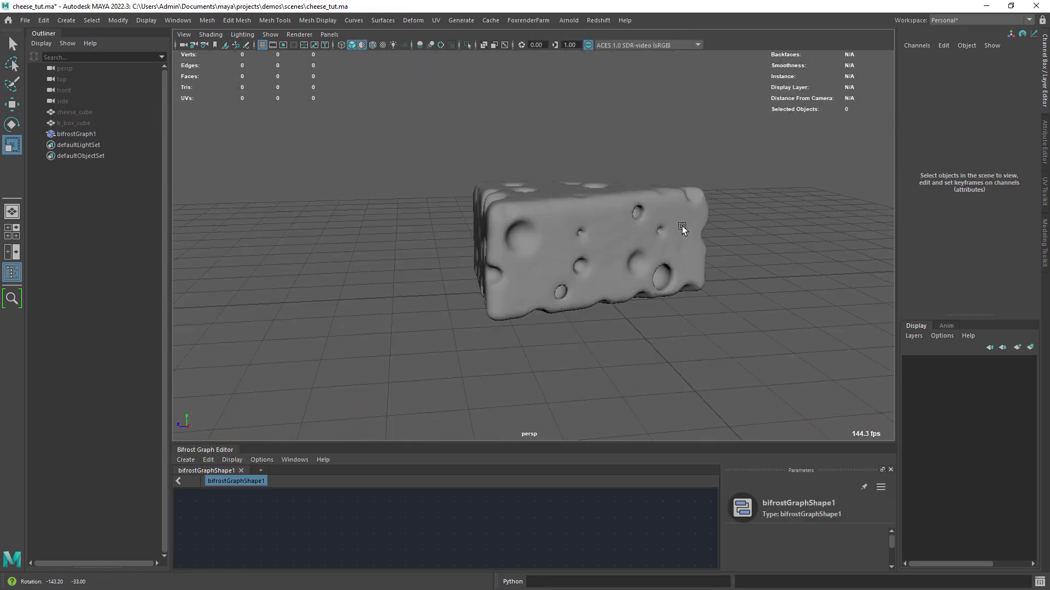
alt+drag(679, 228, 496, 238)
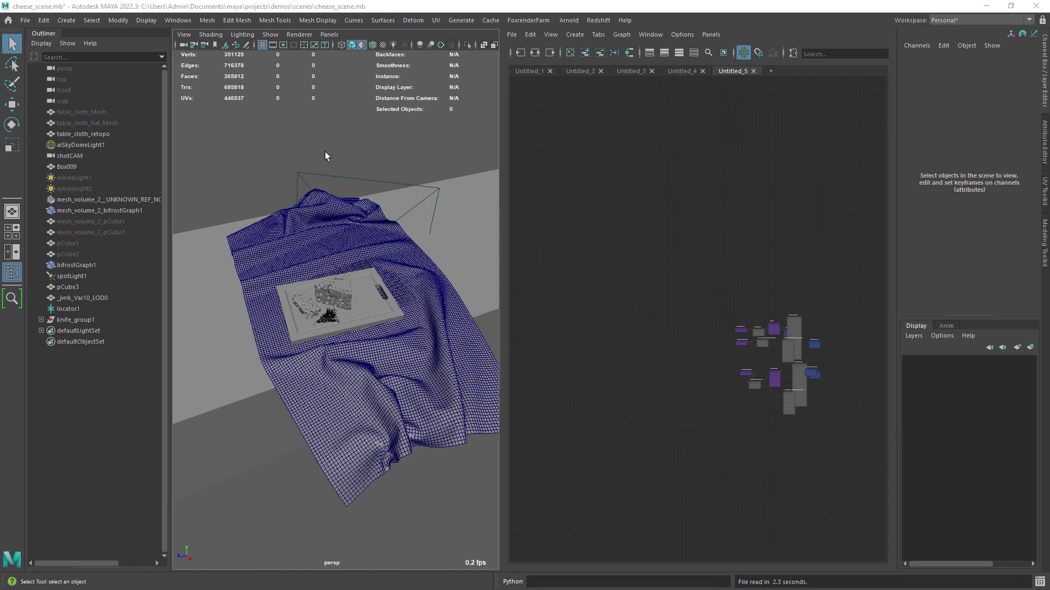
Examine the cheese pieces, cutting board, herbs and tablecloth in the cheese_scene.mb scene from several angles
key(space)
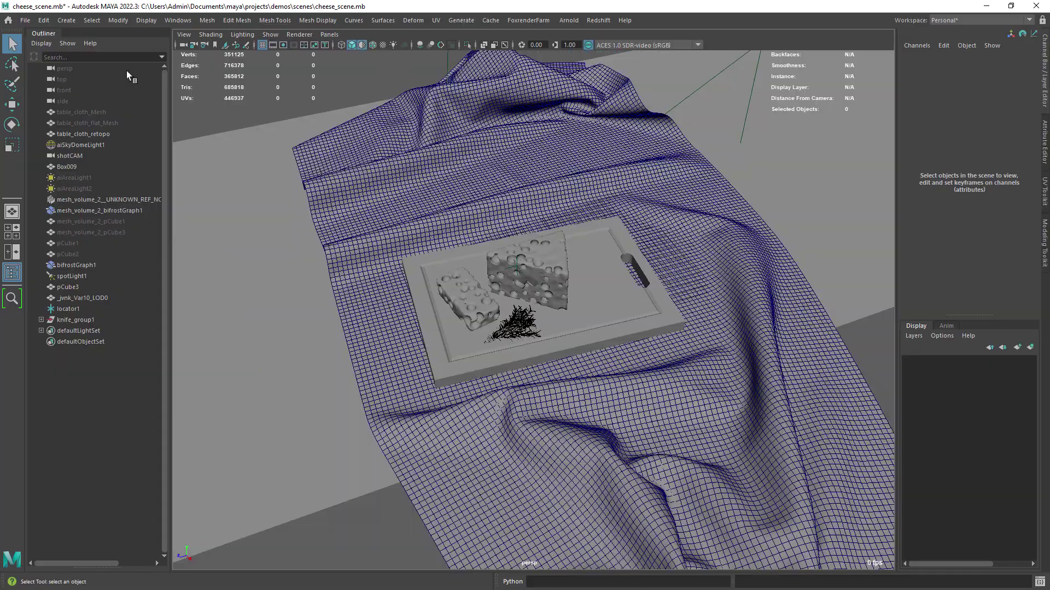
click(56, 34)
alt+drag(317, 240, 419, 276)
alt+right_drag(419, 277, 432, 378)
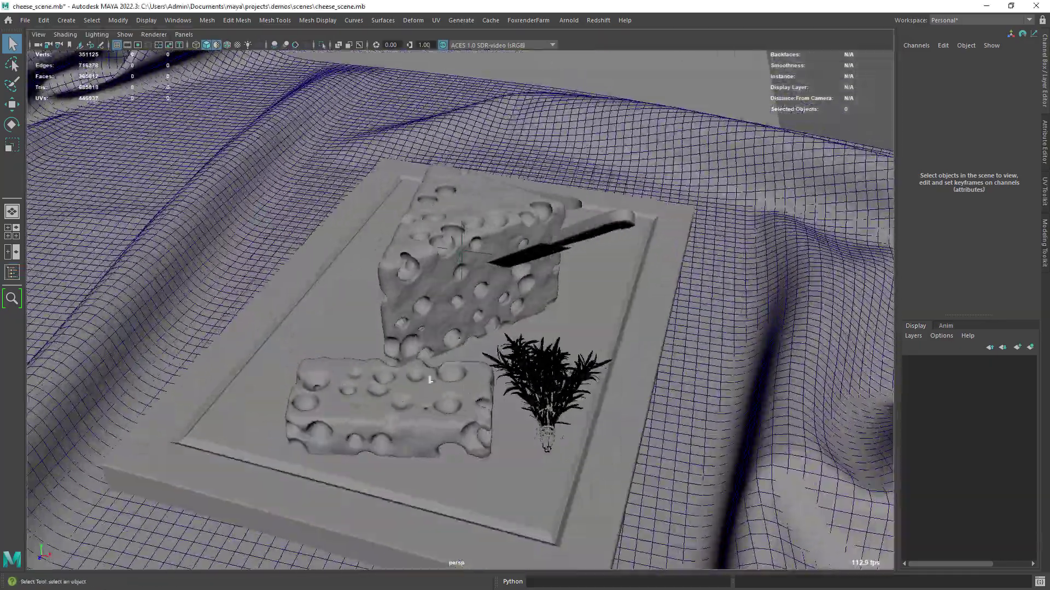
alt+drag(525, 317, 481, 317)
click(481, 317)
click(427, 321)
alt+right_drag(481, 317, 426, 321)
click(445, 186)
alt+drag(445, 185, 383, 271)
click(323, 179)
View the cheese scene's composition through the shotCAM camera
right_click(39, 46)
click(58, 78)
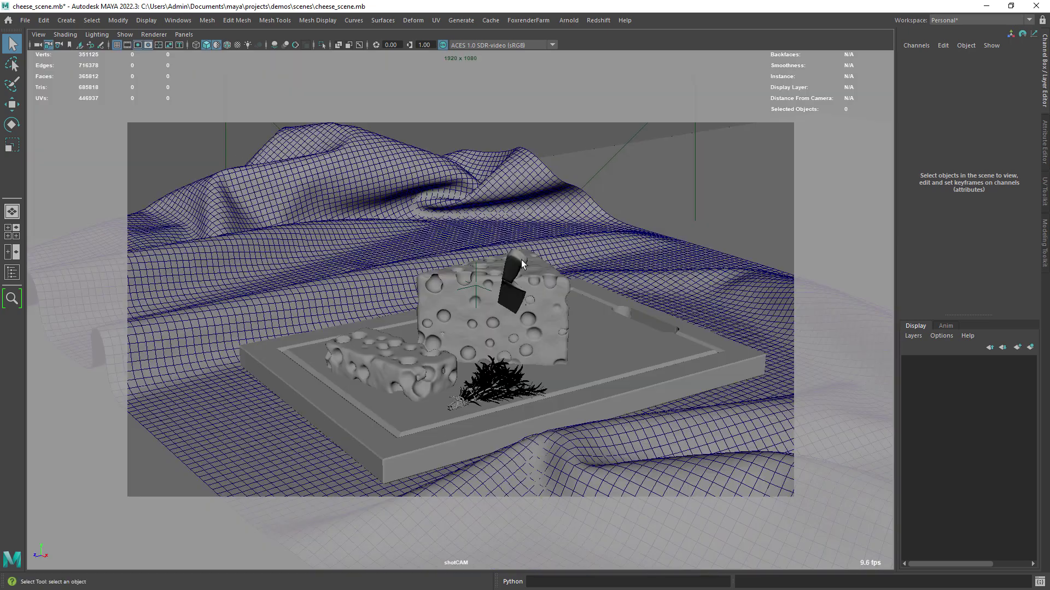
click(533, 232)
click(613, 175)
Return to the persp view and show the attributes of spotLight1
right_click(39, 46)
click(57, 68)
alt+right_drag(410, 260, 382, 218)
alt+drag(383, 219, 453, 169)
click(620, 170)
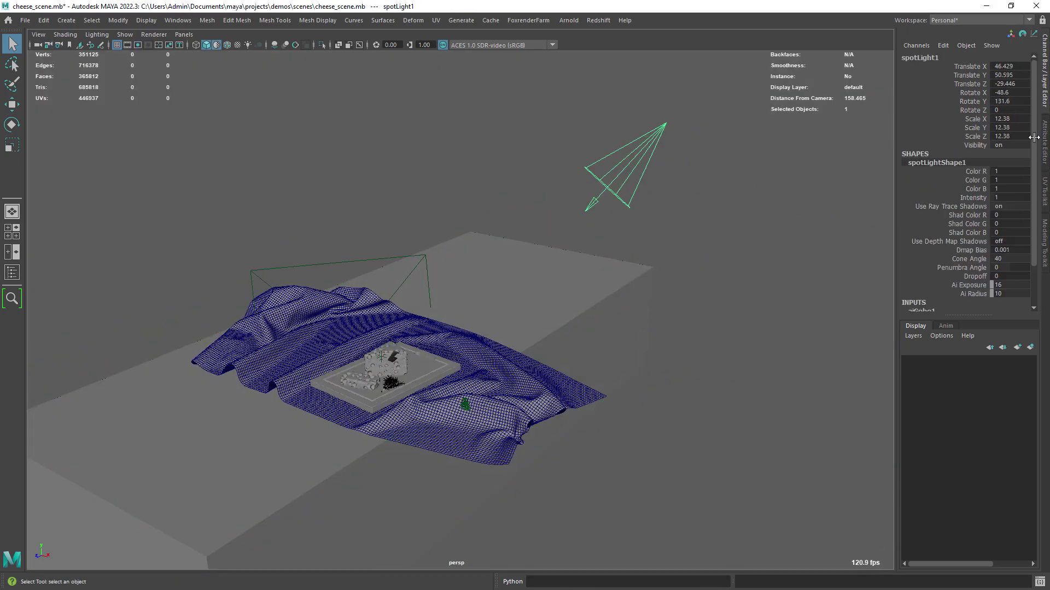
key(ctrl+a)
Inspect the spotlight's gobo light filter and its aiImage texture GSG_Gobos_Windows_Blinds_19.jpg
click(834, 310)
drag(1033, 306, 1031, 428)
double_click(919, 357)
click(1022, 181)
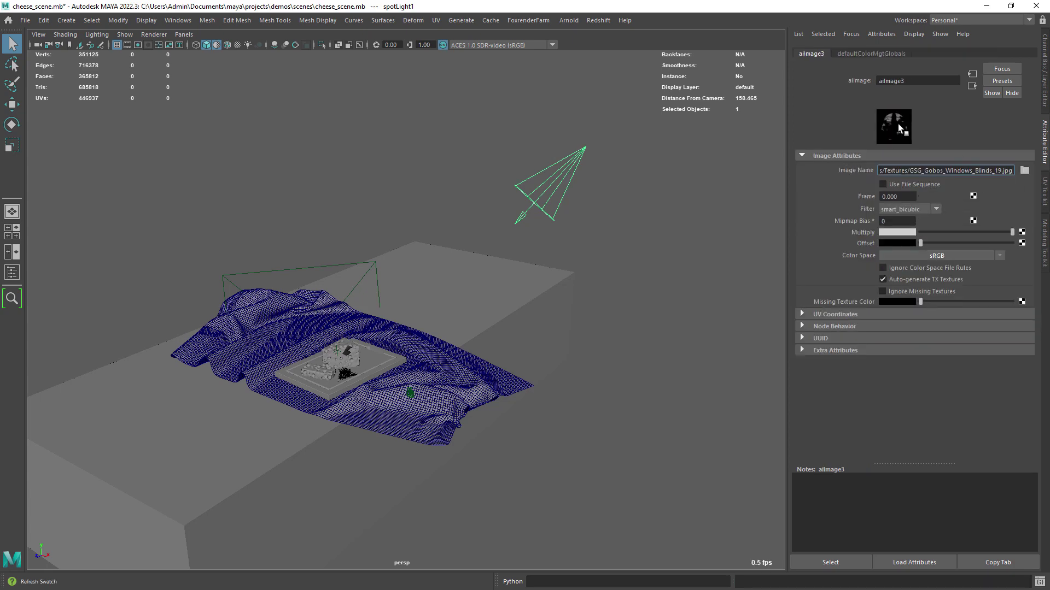
key(ctrl+a)
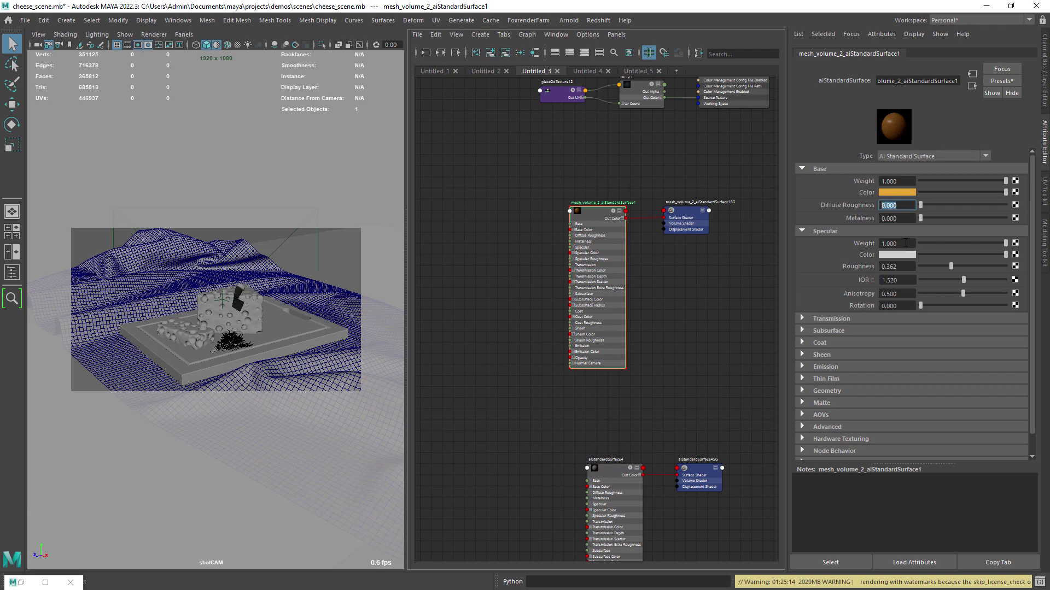
Review the Subsurface and Geometry settings of the cheese shader mesh_volume_2_aiStandardSurface1
click(886, 331)
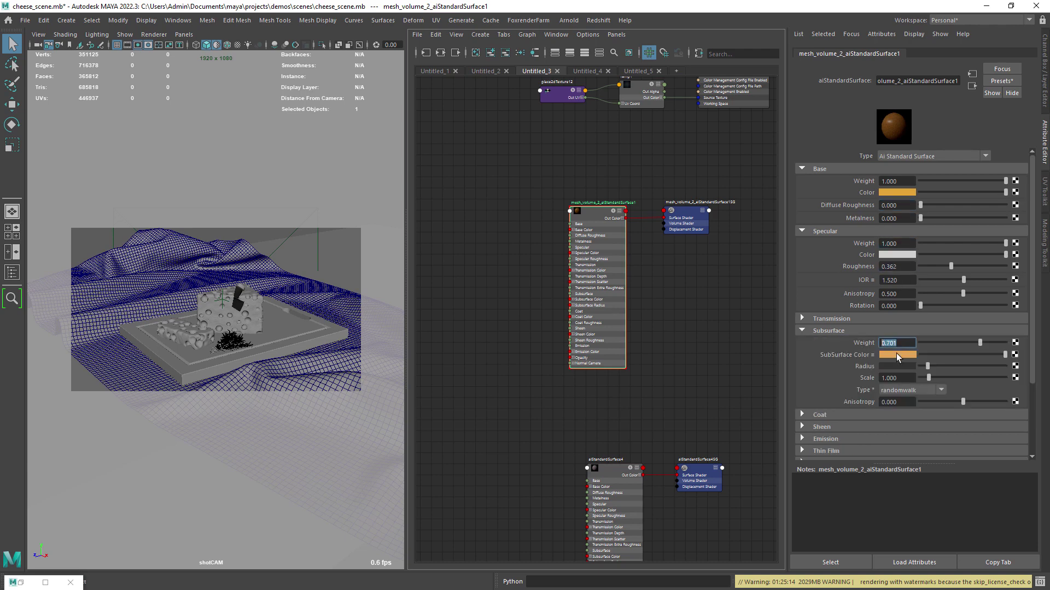
click(896, 354)
click(906, 367)
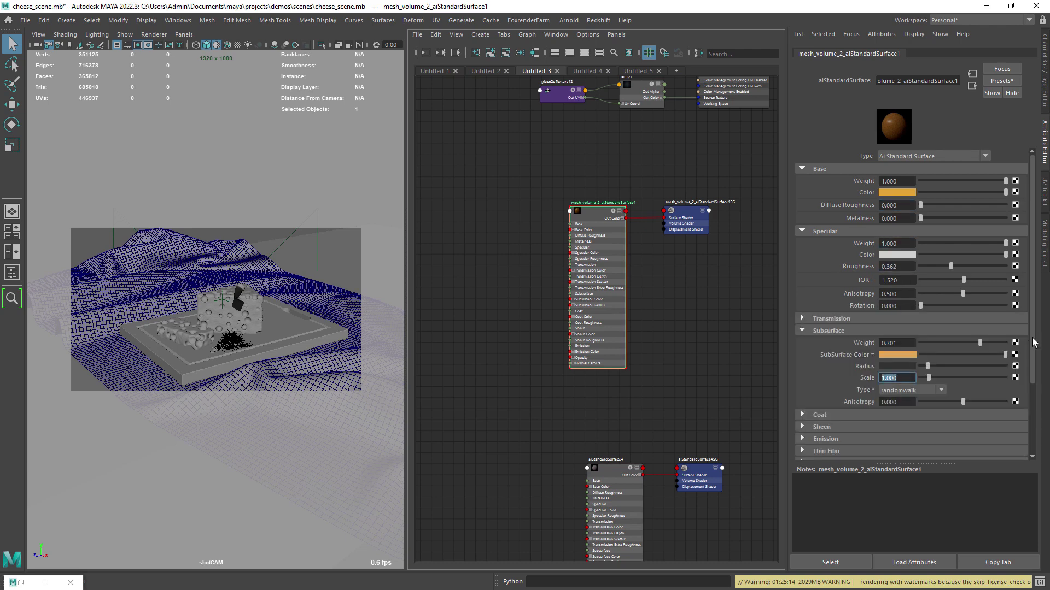
scroll(1033, 342, down, 3)
click(833, 370)
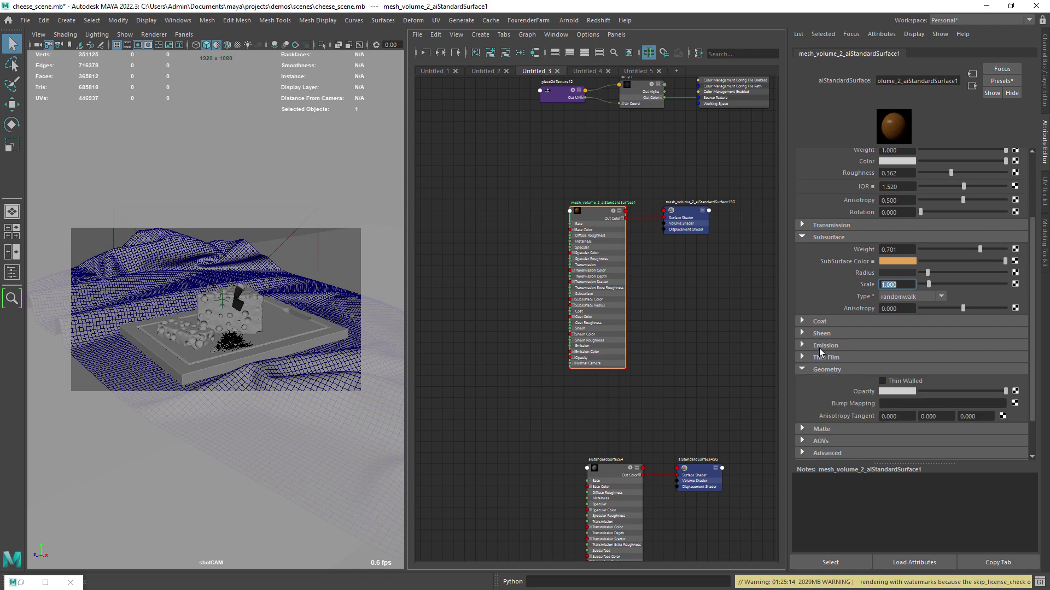
click(832, 369)
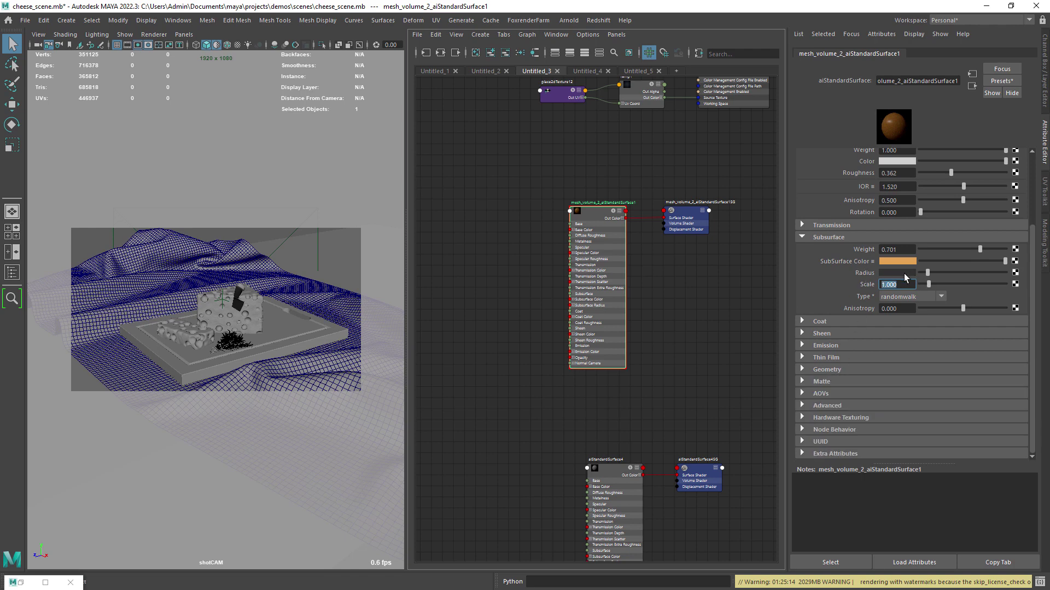
click(682, 280)
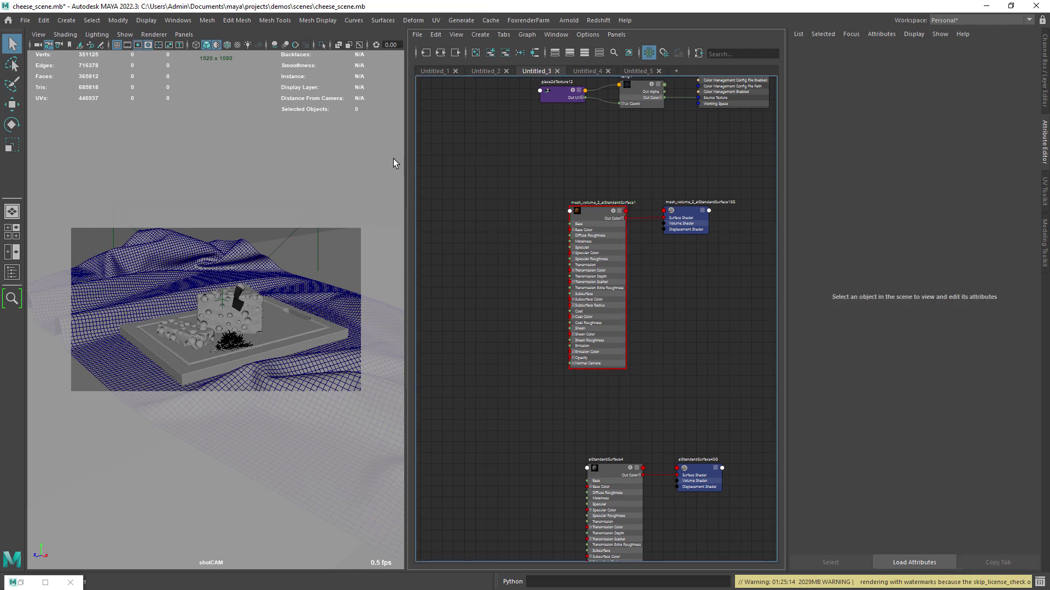